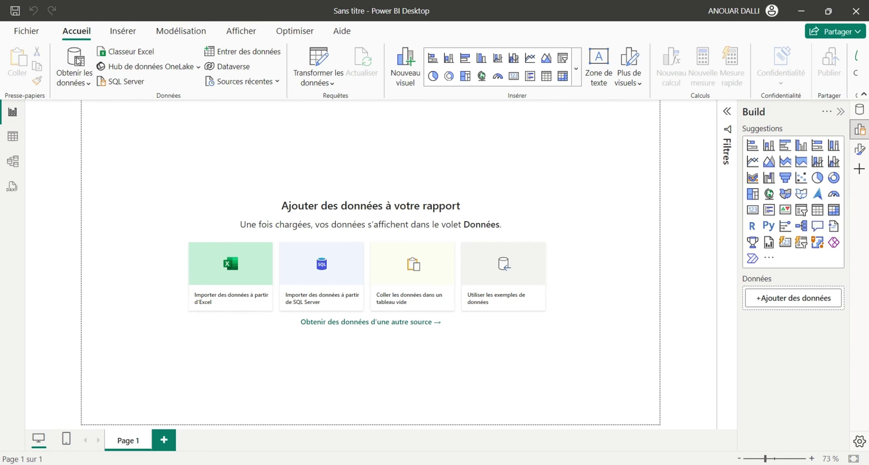
Connect Power BI to the Sales Dashboard - Data workbook so the Navigator lists its tables.
{"action": "left_click", "coordinate": [79, 61]}
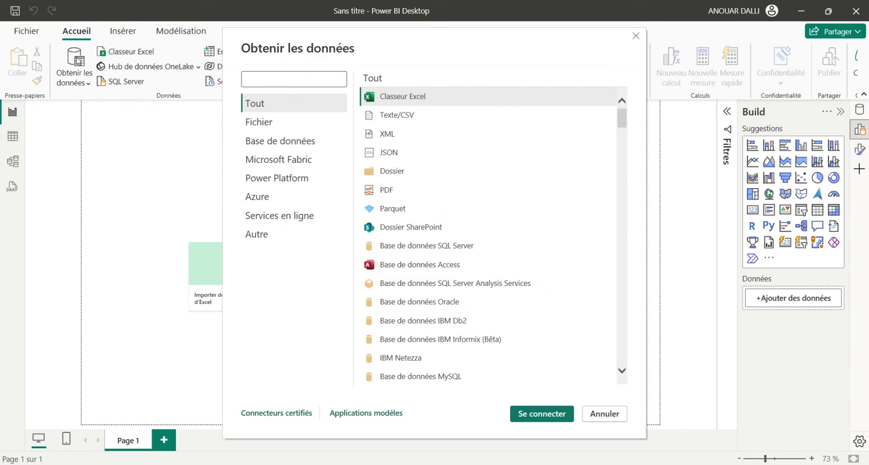
{"action": "left_click", "coordinate": [403, 119]}
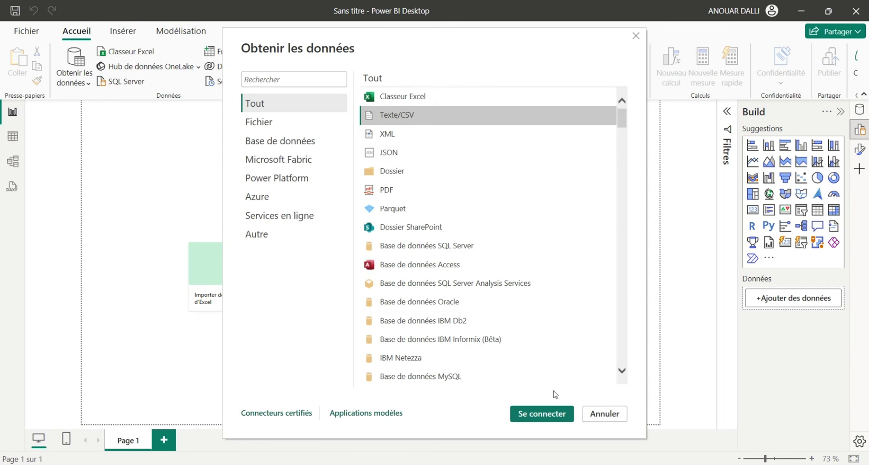
{"action": "left_click", "coordinate": [552, 417]}
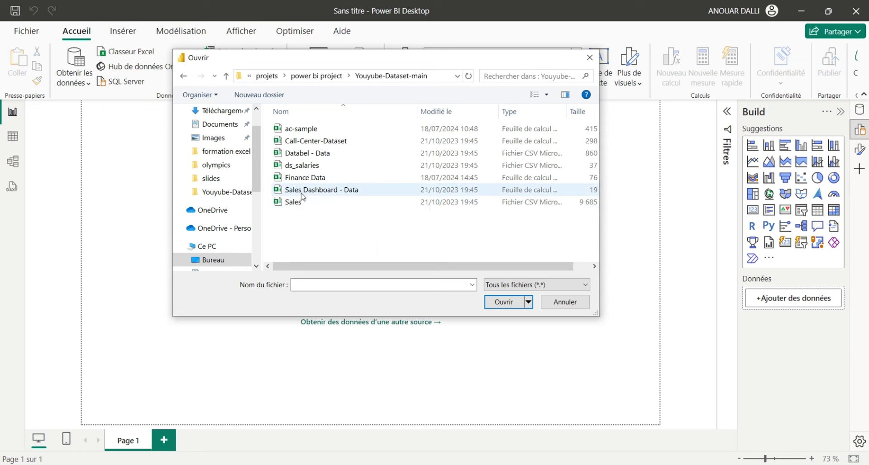
{"action": "left_click", "coordinate": [322, 195]}
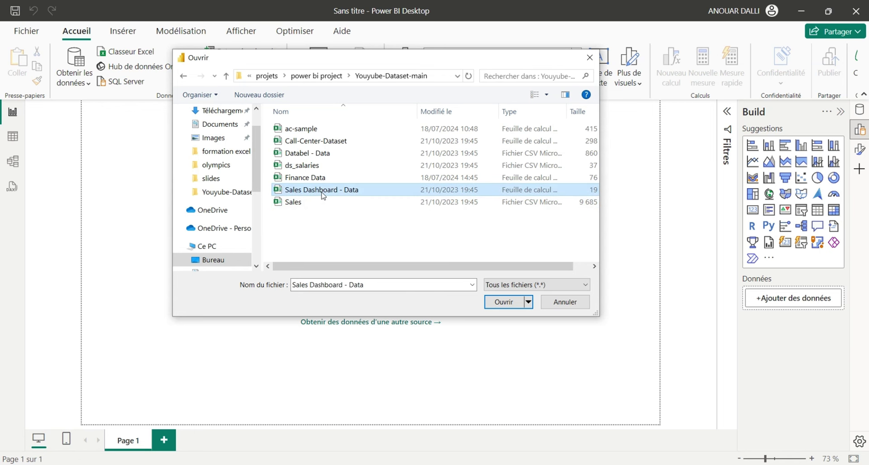
{"action": "left_click", "coordinate": [497, 301]}
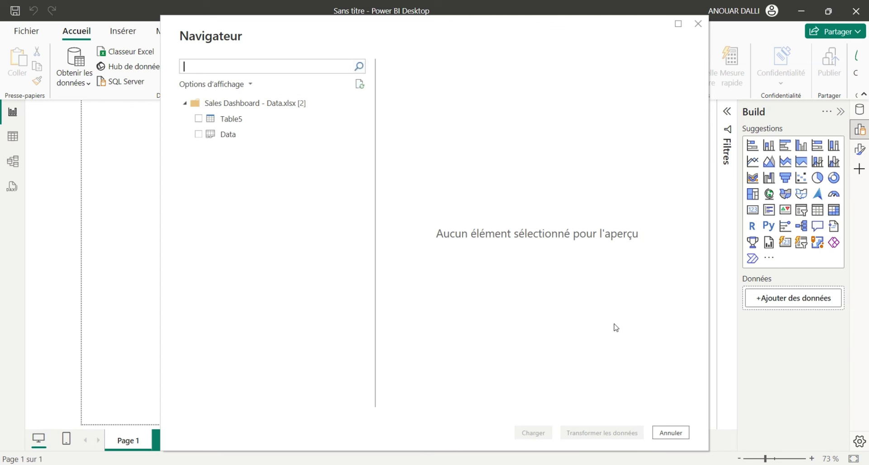
Select only Table5, leaving out Data, and open it with Transformer les données.
{"action": "left_click", "coordinate": [198, 119]}
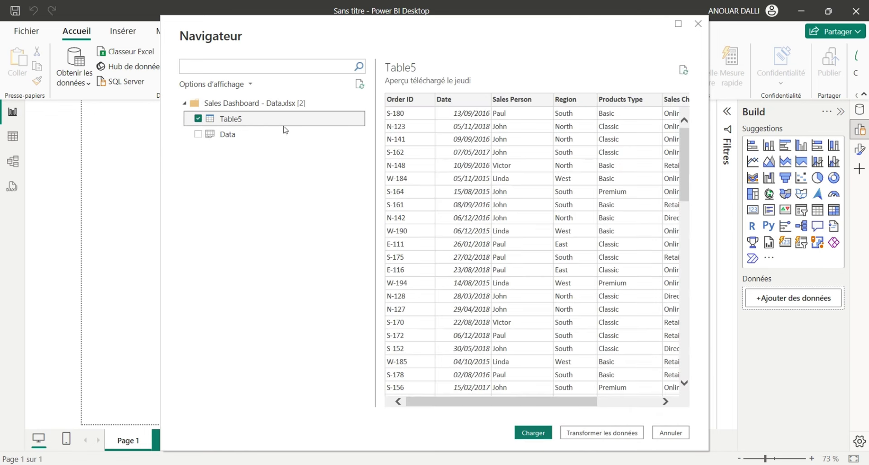
{"action": "left_click", "coordinate": [198, 134]}
{"action": "left_click", "coordinate": [198, 118]}
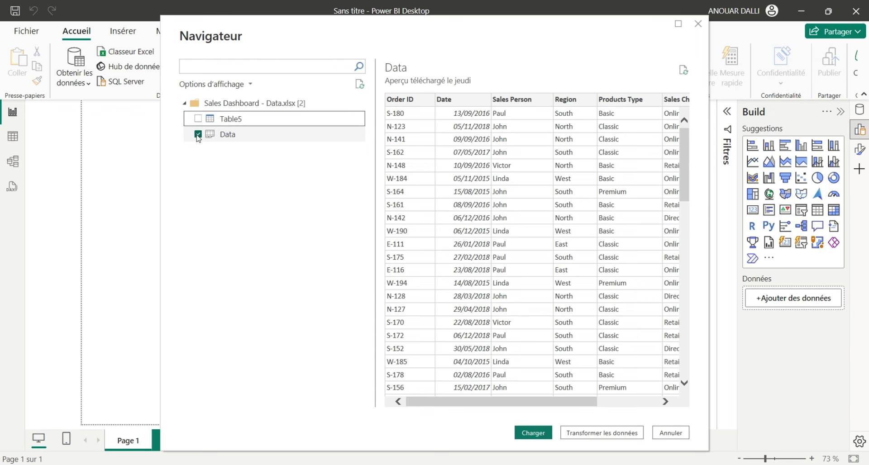
{"action": "left_click", "coordinate": [198, 118]}
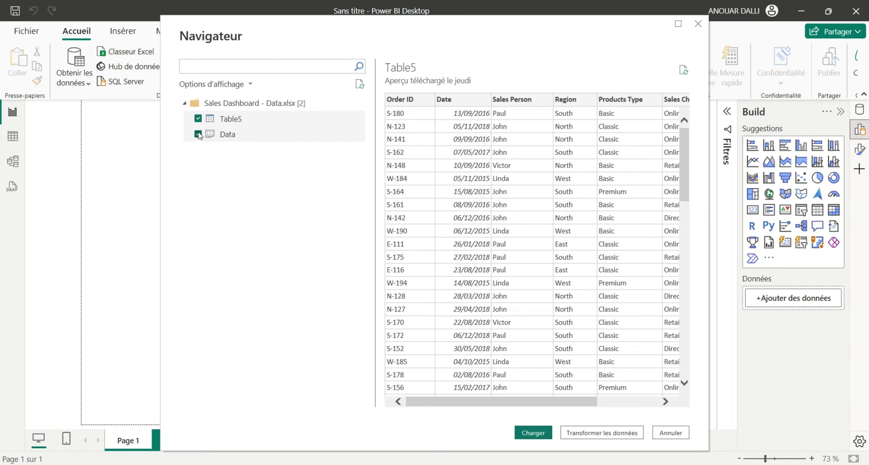
{"action": "left_click", "coordinate": [198, 134]}
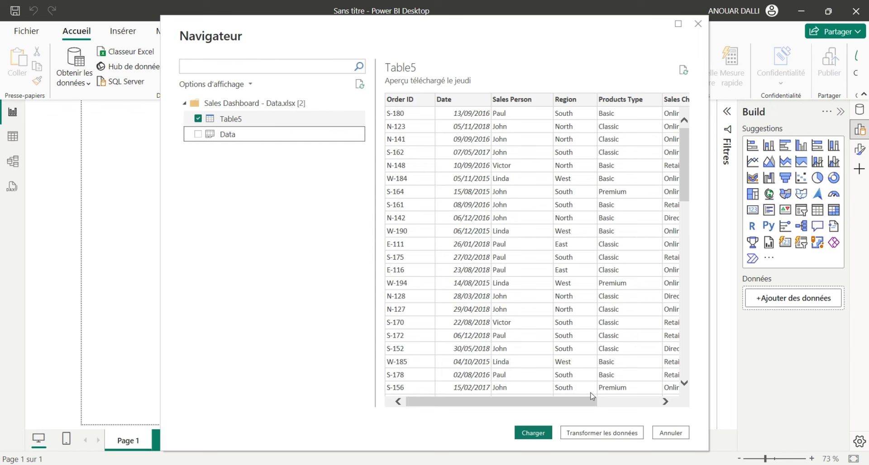
{"action": "left_click", "coordinate": [582, 434]}
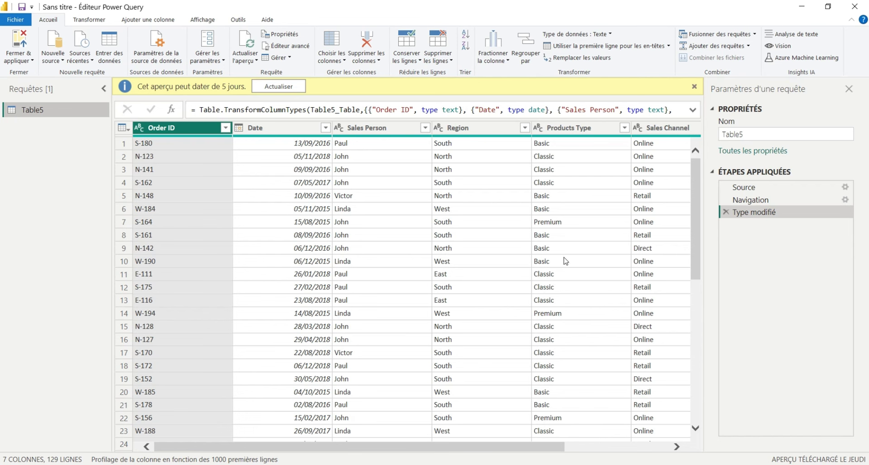
{"action": "scroll", "coordinate": [565, 261], "scroll_direction": "right", "scroll_amount": 3}
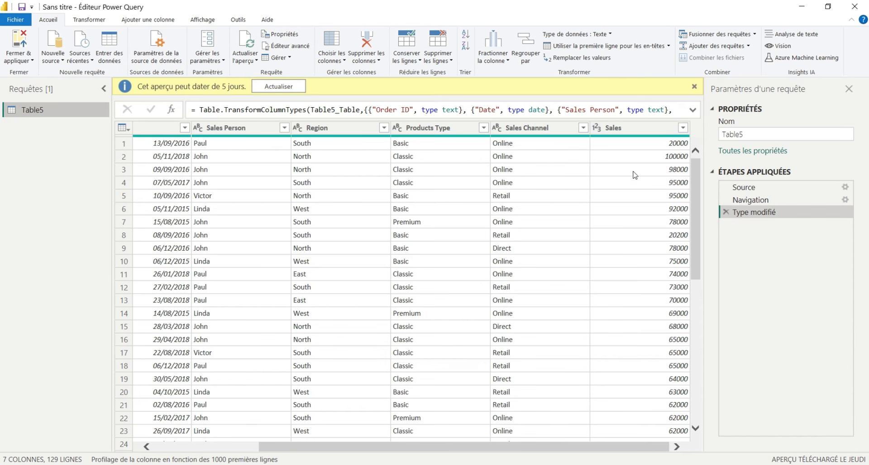
{"action": "scroll", "coordinate": [635, 175], "scroll_direction": "left", "scroll_amount": 3}
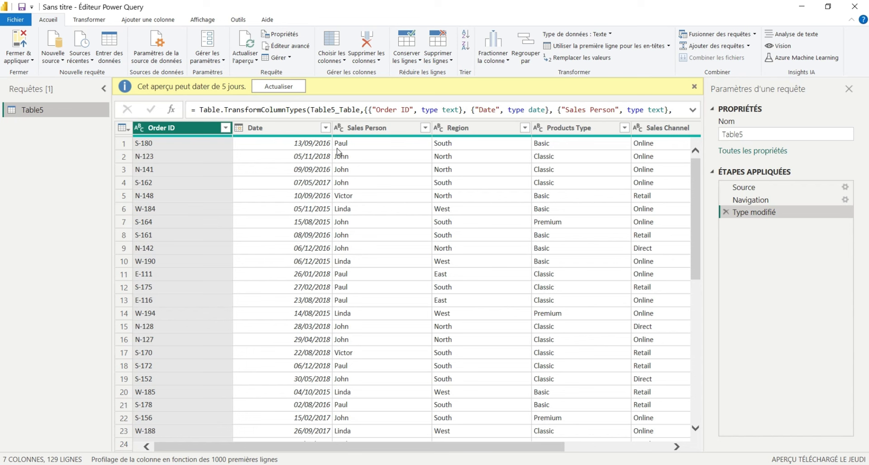
{"action": "scroll", "coordinate": [421, 191], "scroll_direction": "right", "scroll_amount": 3}
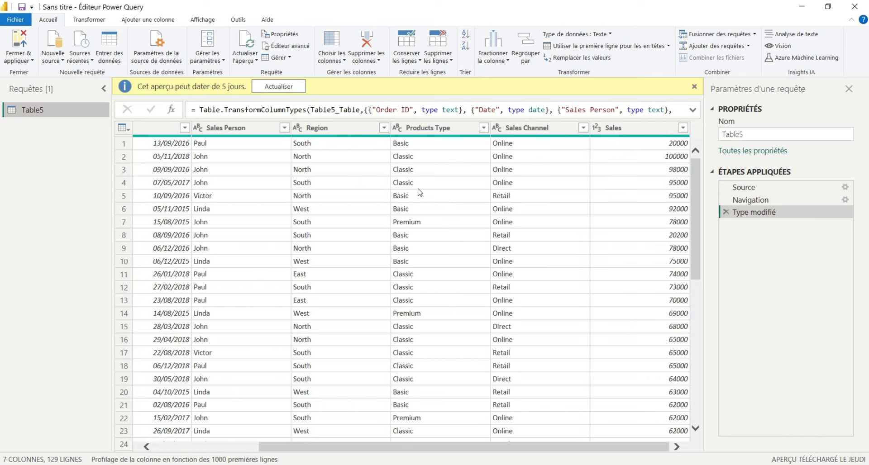
Change the Sales column type to Nombre décimal fixe as a new applied step.
{"action": "left_click", "coordinate": [673, 145]}
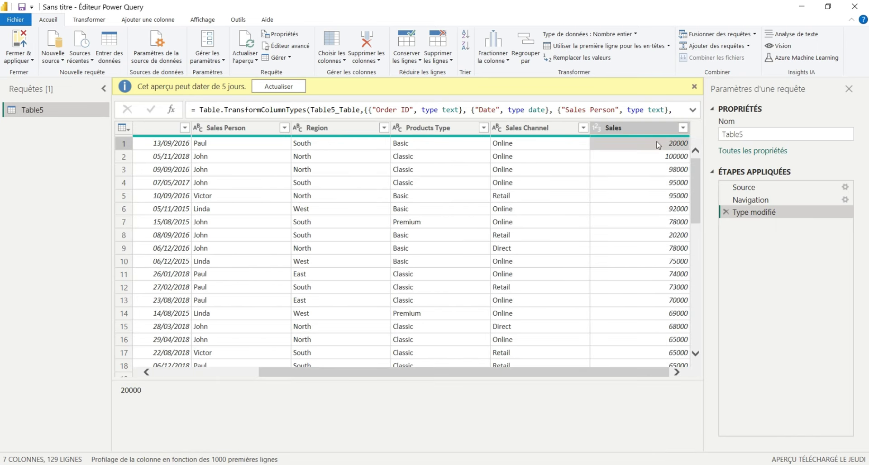
{"action": "left_click", "coordinate": [615, 221]}
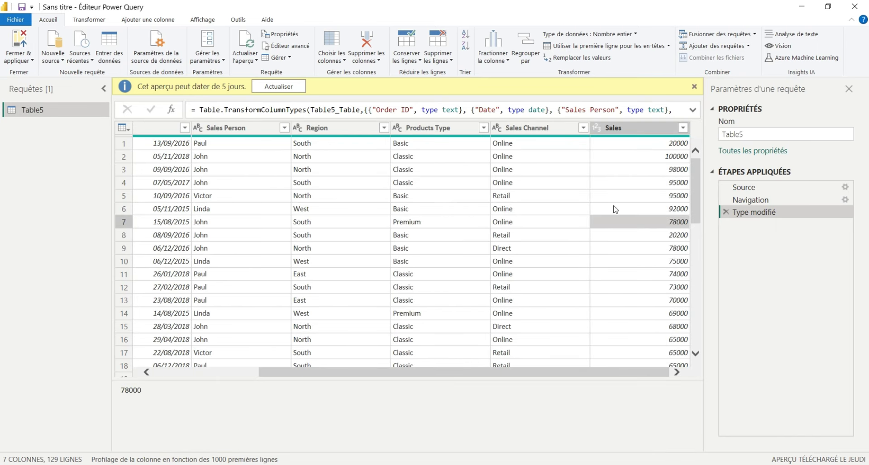
{"action": "left_click", "coordinate": [601, 130]}
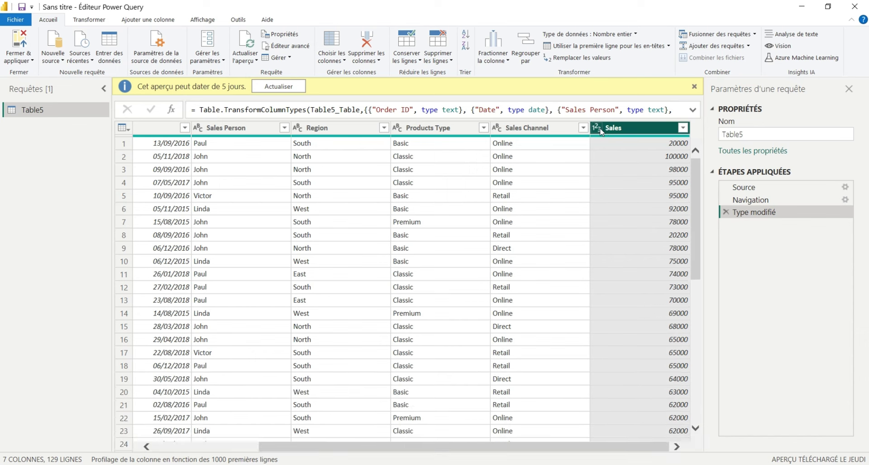
{"action": "left_click", "coordinate": [601, 131]}
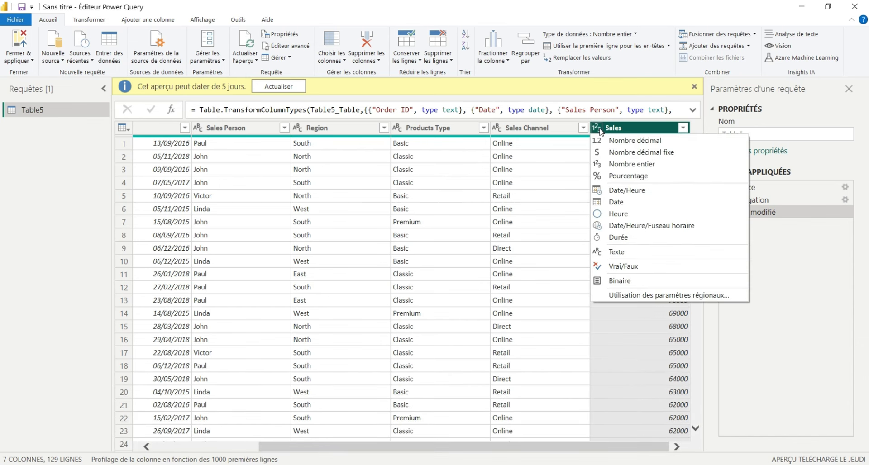
{"action": "left_click", "coordinate": [626, 152]}
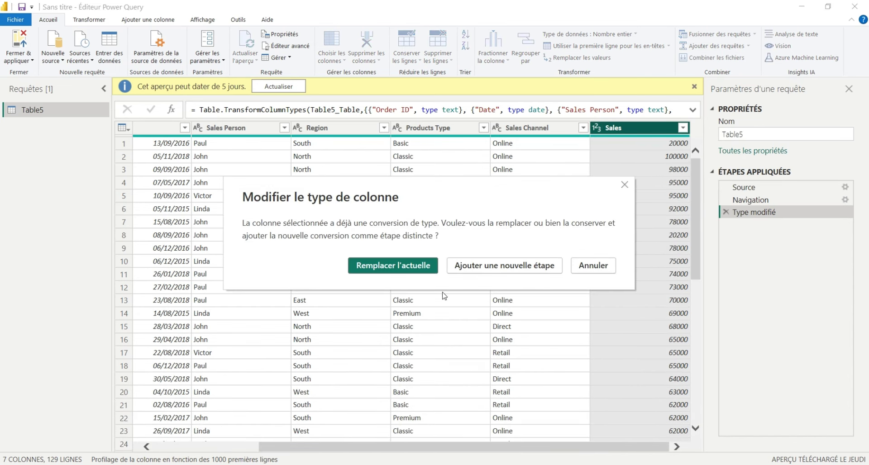
{"action": "left_click", "coordinate": [500, 265]}
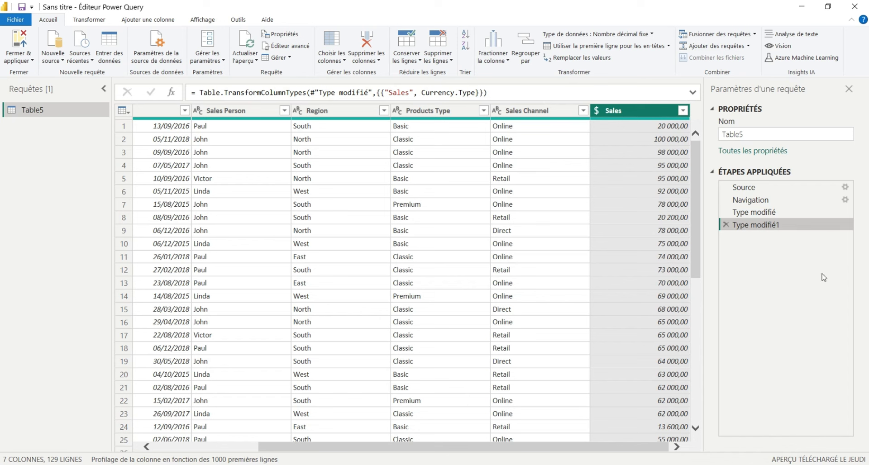
Rename the new applied step to 'changer le type sales'.
{"action": "right_click", "coordinate": [752, 228]}
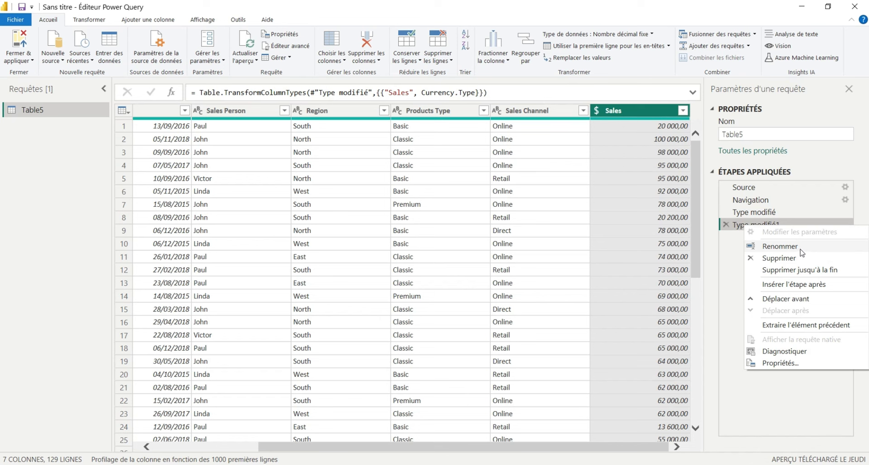
{"action": "left_click", "coordinate": [779, 246]}
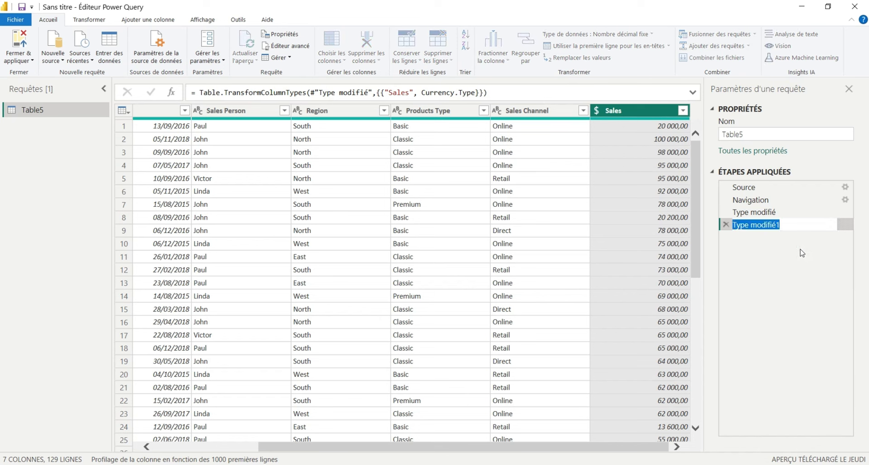
{"action": "type", "text": "changer le type sale"}
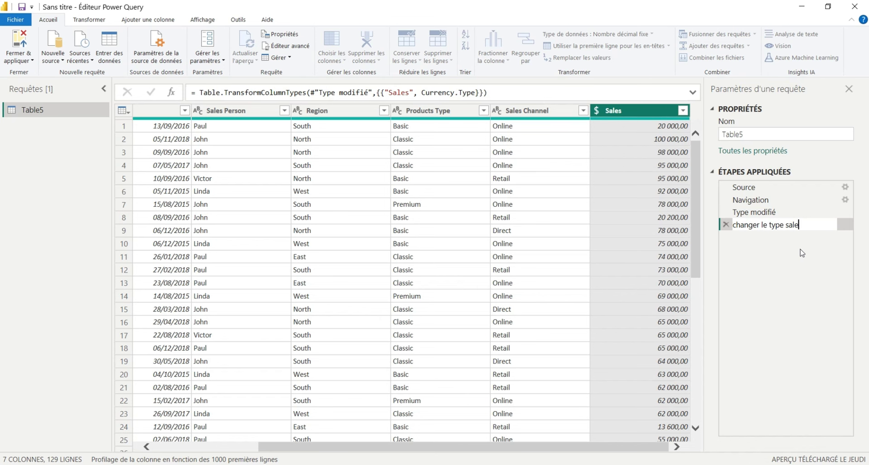
{"action": "type", "text": "s"}
{"action": "key", "text": "Return"}
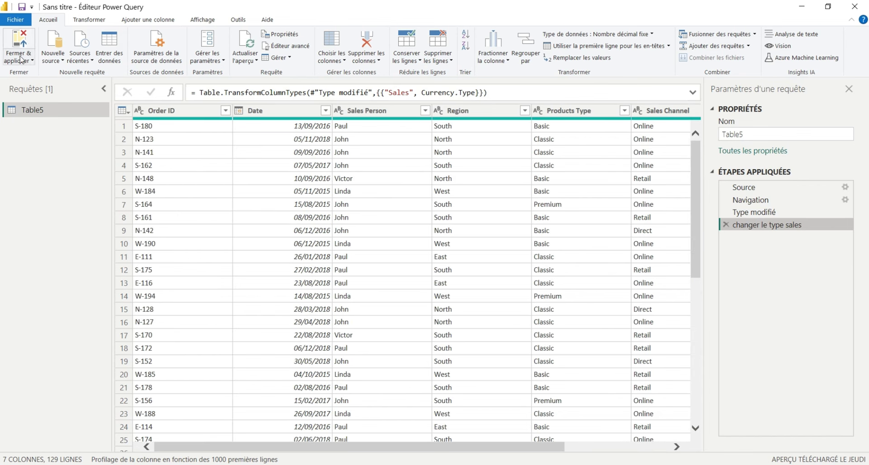
Close & apply the query, review Table5's 129 rows in Table view, then return to the report.
{"action": "left_click", "coordinate": [23, 41]}
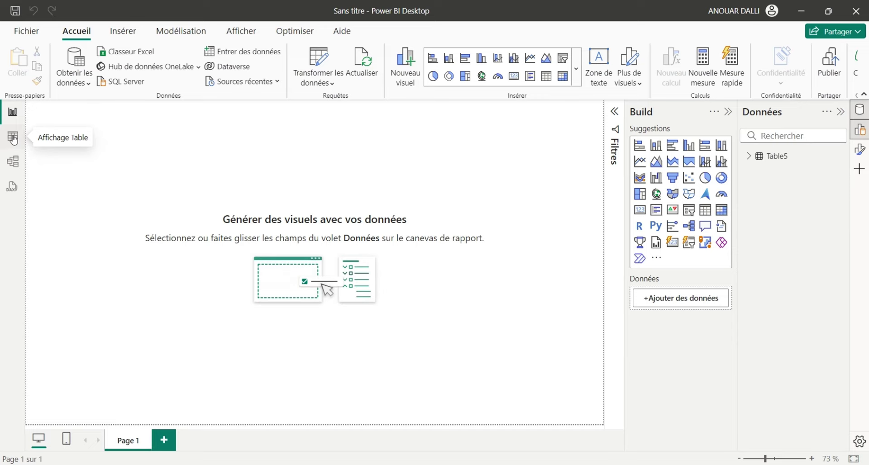
{"action": "left_click", "coordinate": [14, 140]}
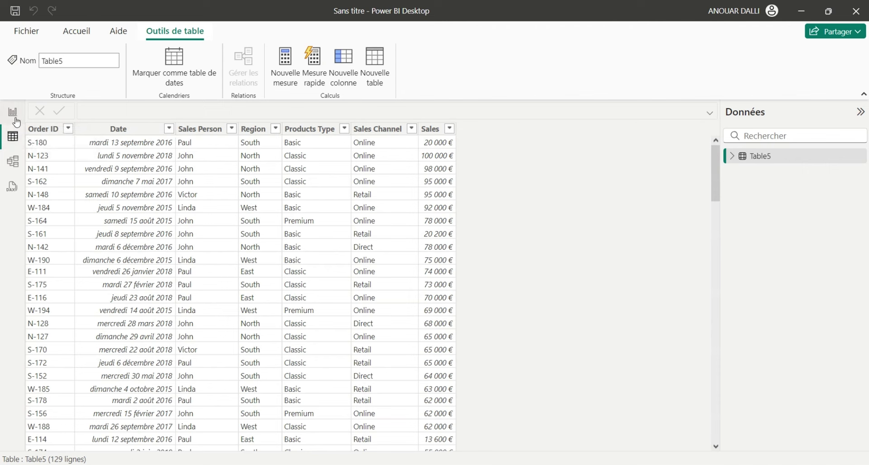
{"action": "left_click", "coordinate": [13, 113]}
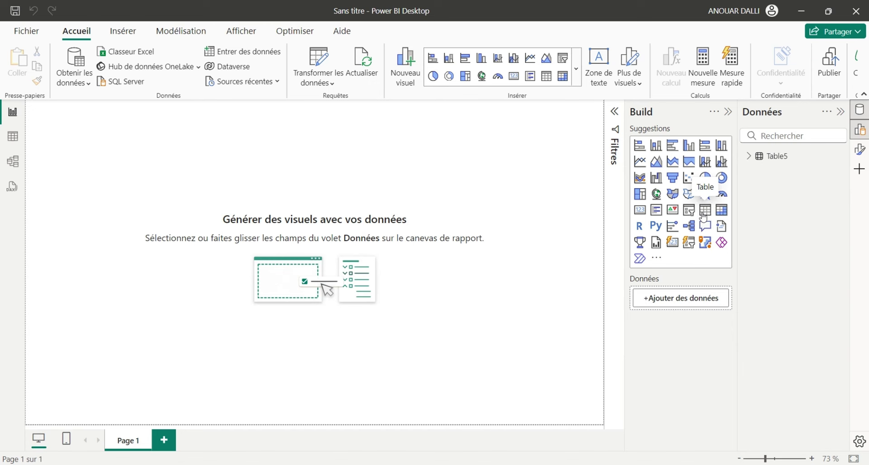
Add a table visual, place it lower on the page, and put Sales Person in its columns.
{"action": "left_click", "coordinate": [703, 214]}
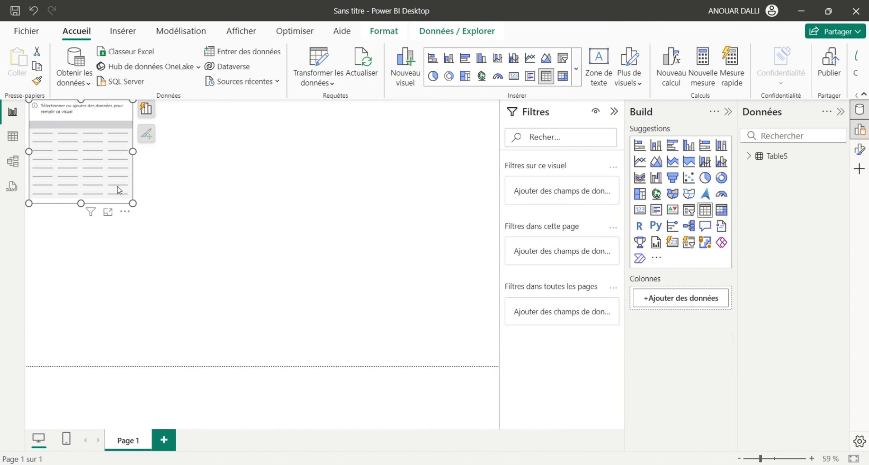
{"action": "left_click_drag", "start_coordinate": [75, 175], "coordinate": [141, 265]}
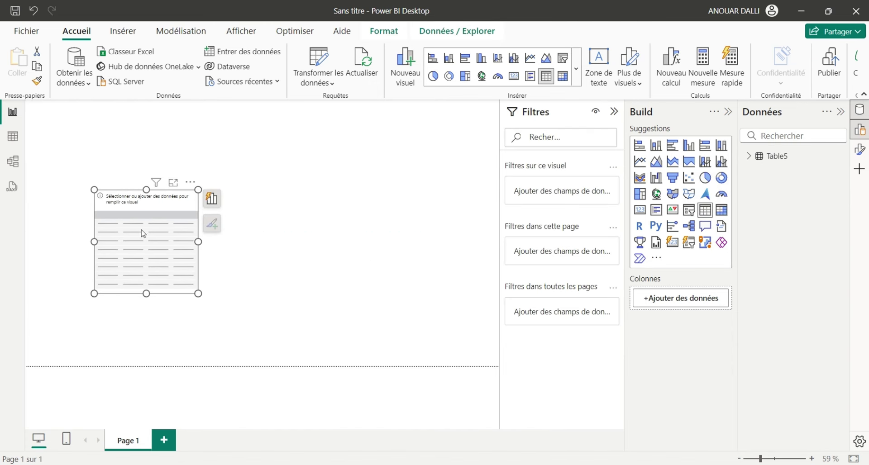
{"action": "left_click", "coordinate": [749, 156]}
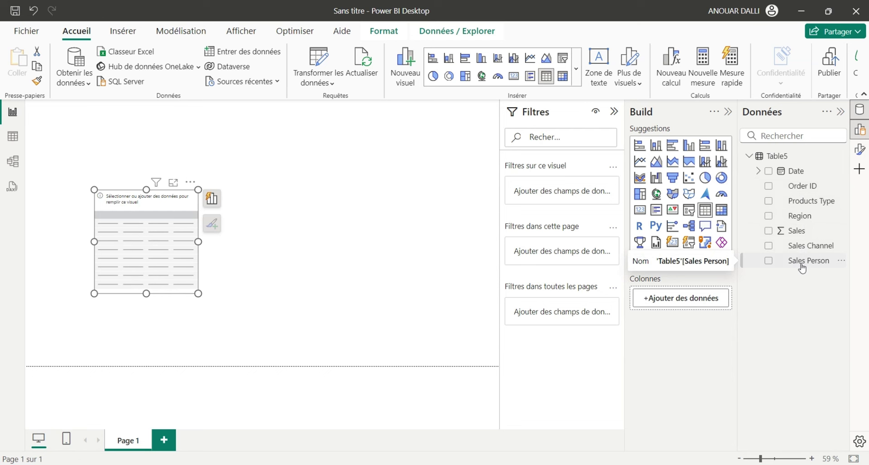
{"action": "mouse_move", "coordinate": [807, 261]}
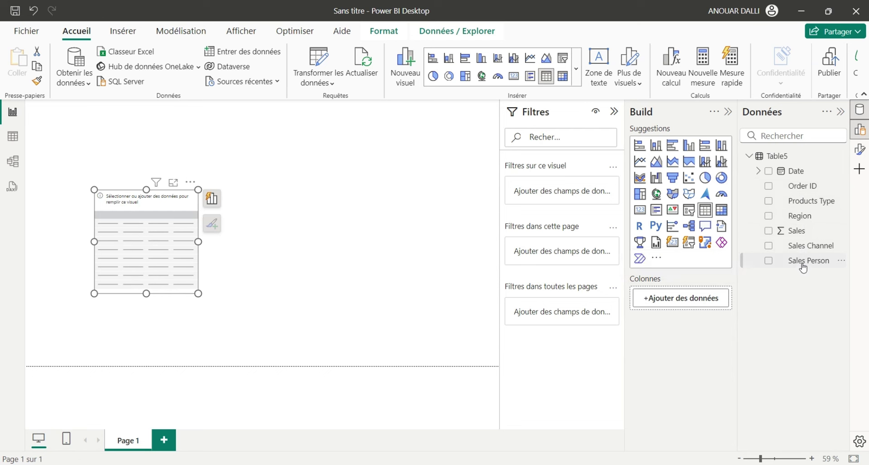
{"action": "left_click_drag", "start_coordinate": [803, 267], "coordinate": [696, 311]}
{"action": "left_click_drag", "start_coordinate": [796, 261], "coordinate": [682, 300]}
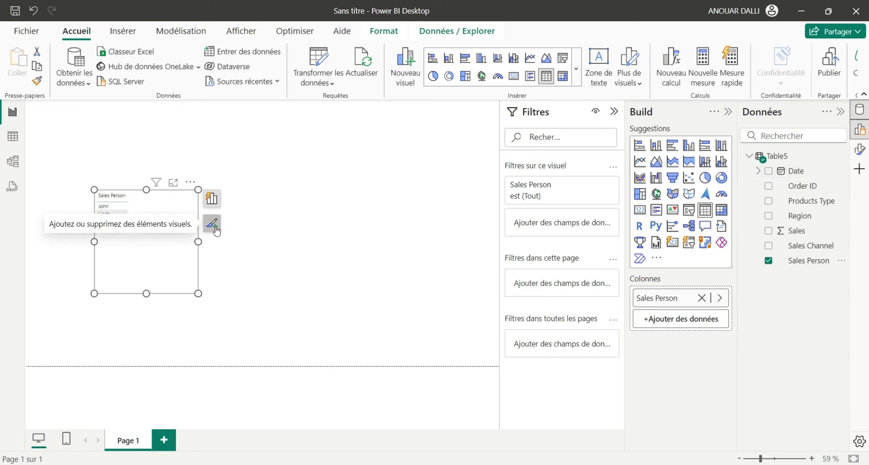
In the Format pane, make the table's column header text bold.
{"action": "left_click", "coordinate": [215, 228]}
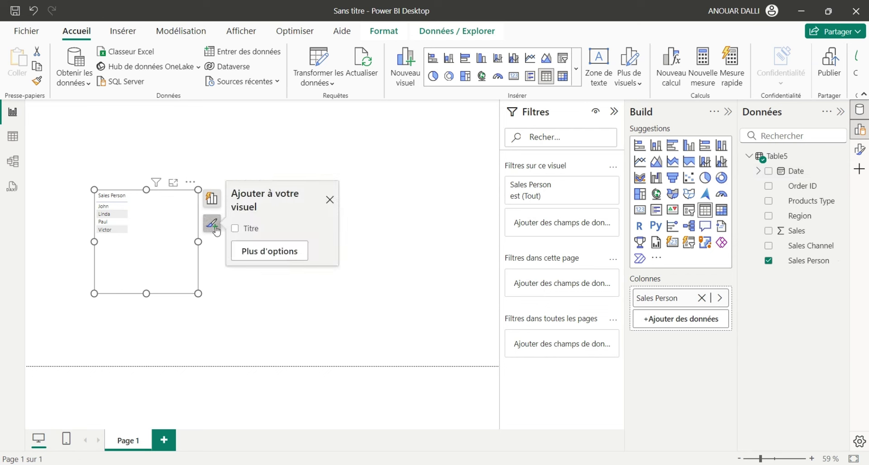
{"action": "left_click", "coordinate": [266, 260]}
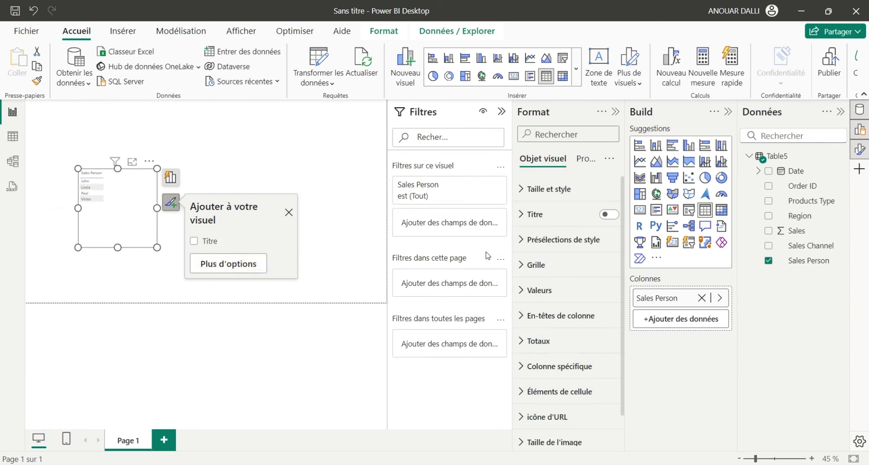
{"action": "left_click", "coordinate": [288, 212]}
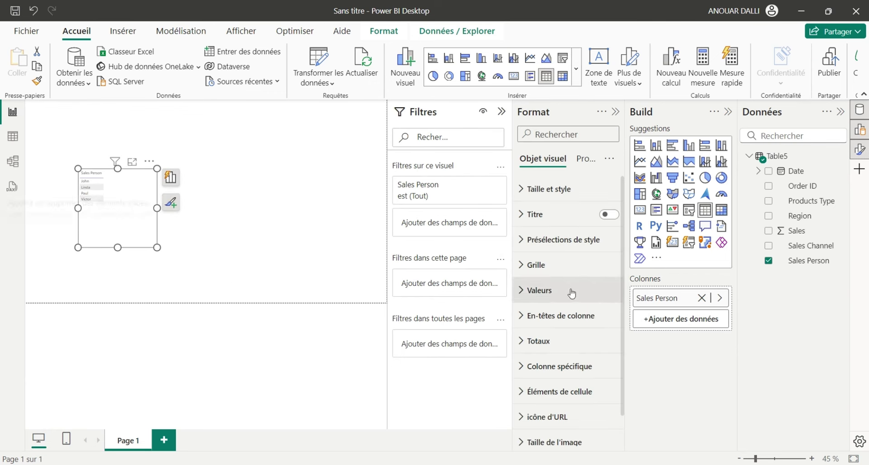
{"action": "left_click", "coordinate": [519, 295]}
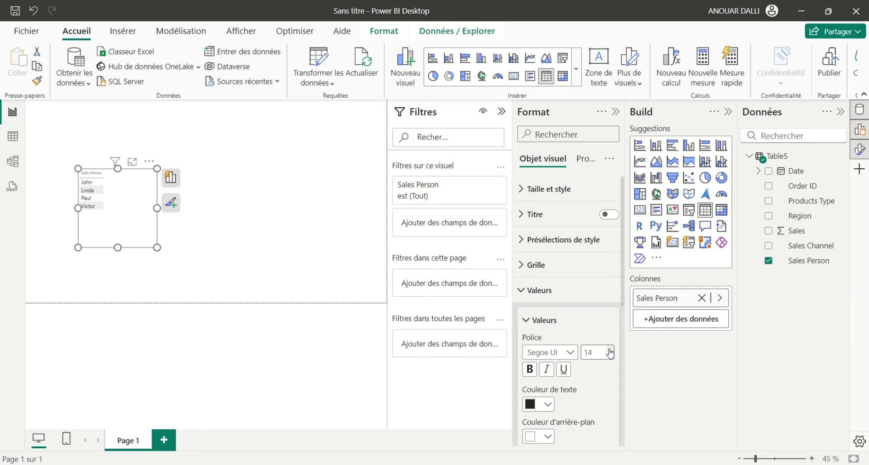
{"action": "left_click", "coordinate": [519, 291]}
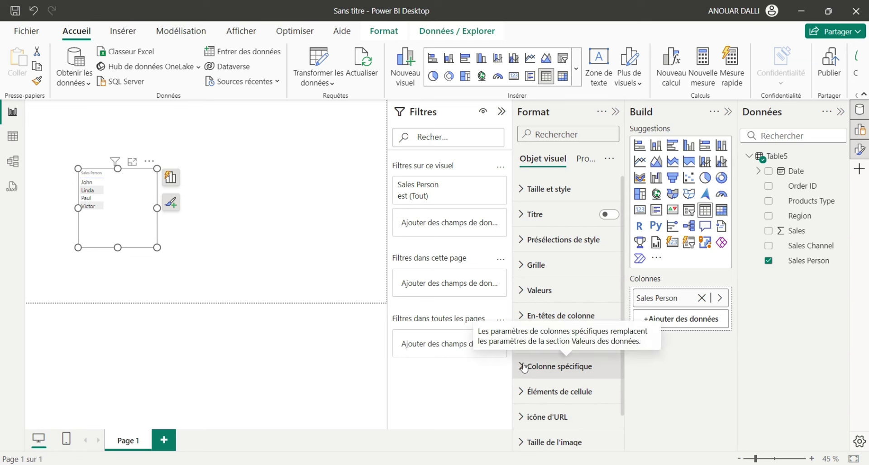
{"action": "left_click", "coordinate": [522, 318]}
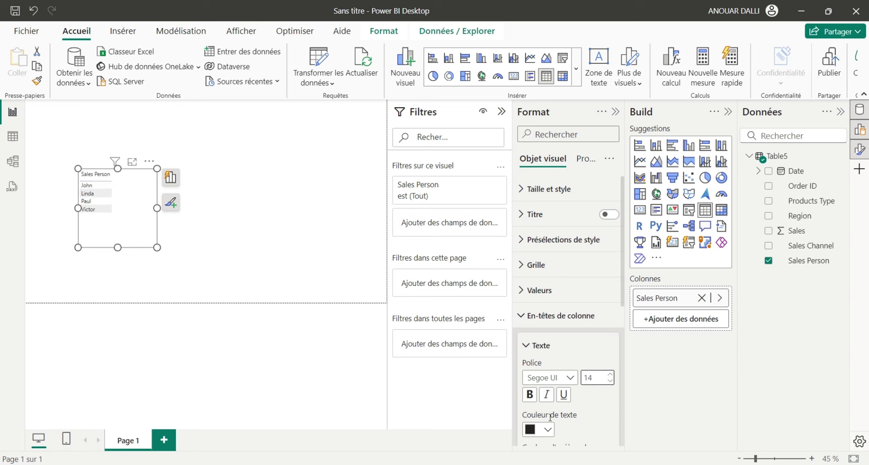
{"action": "scroll", "coordinate": [566, 380], "scroll_direction": "down", "scroll_amount": 3}
{"action": "scroll", "coordinate": [566, 380], "scroll_direction": "down", "scroll_amount": 1}
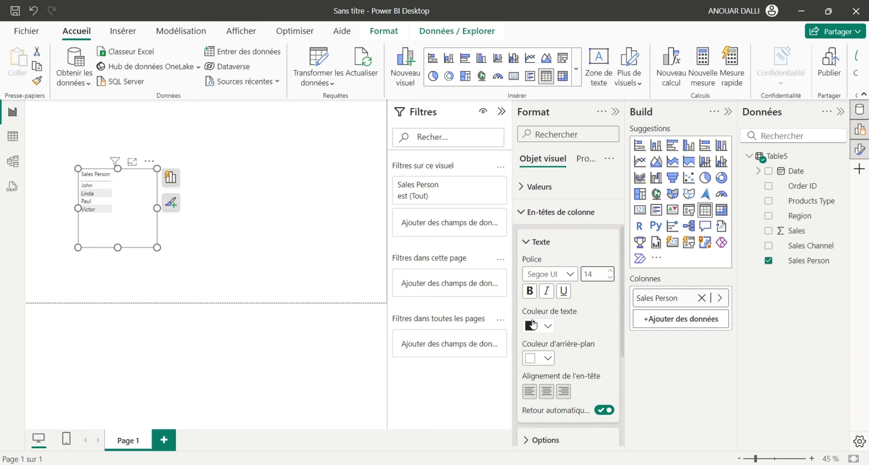
{"action": "left_click", "coordinate": [530, 294]}
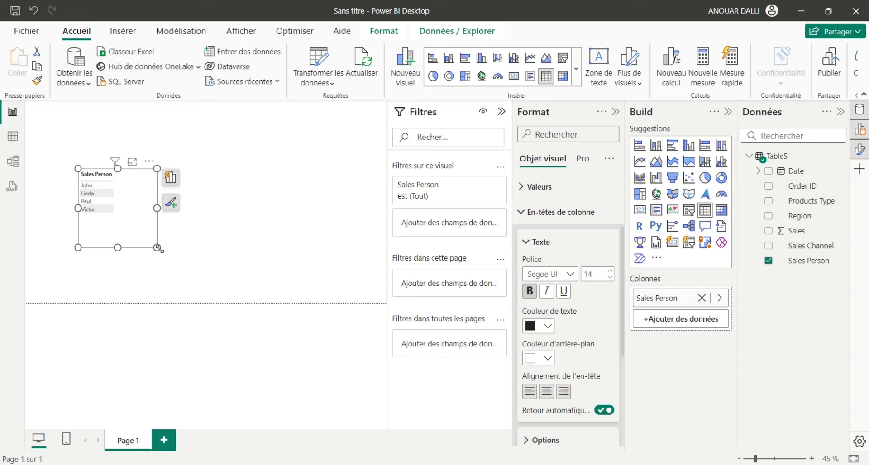
Resize the Sales Person table visual to be much wider and shorter.
{"action": "left_click_drag", "start_coordinate": [157, 248], "coordinate": [343, 227]}
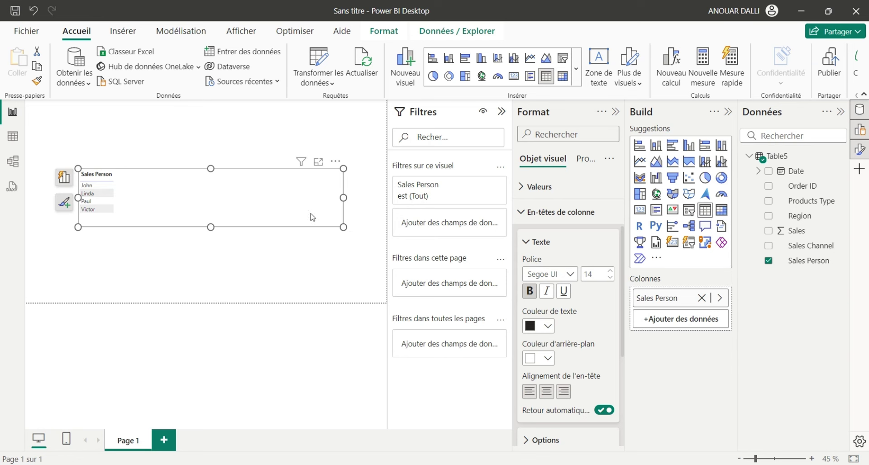
{"action": "left_click", "coordinate": [142, 238]}
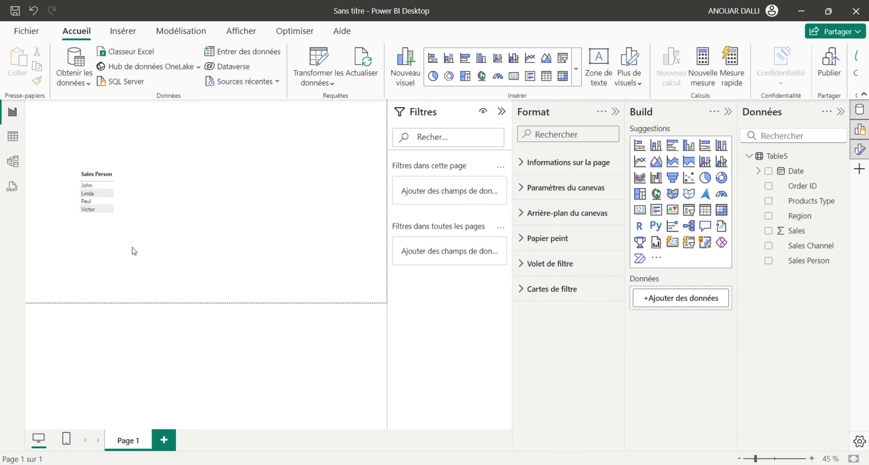
{"action": "left_click", "coordinate": [127, 214]}
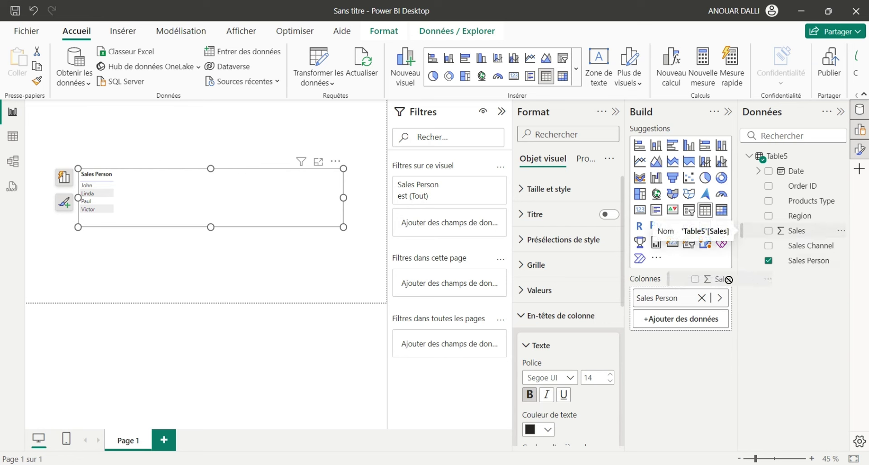
{"action": "left_click_drag", "start_coordinate": [801, 234], "coordinate": [688, 322]}
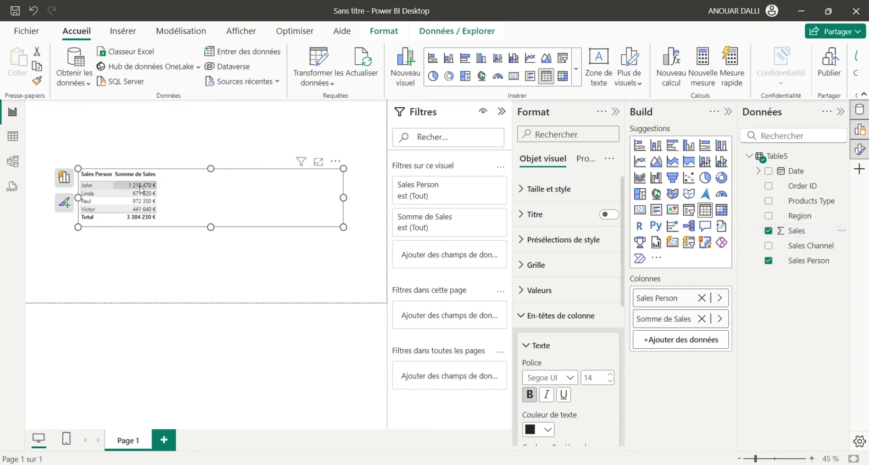
{"action": "left_click", "coordinate": [701, 319]}
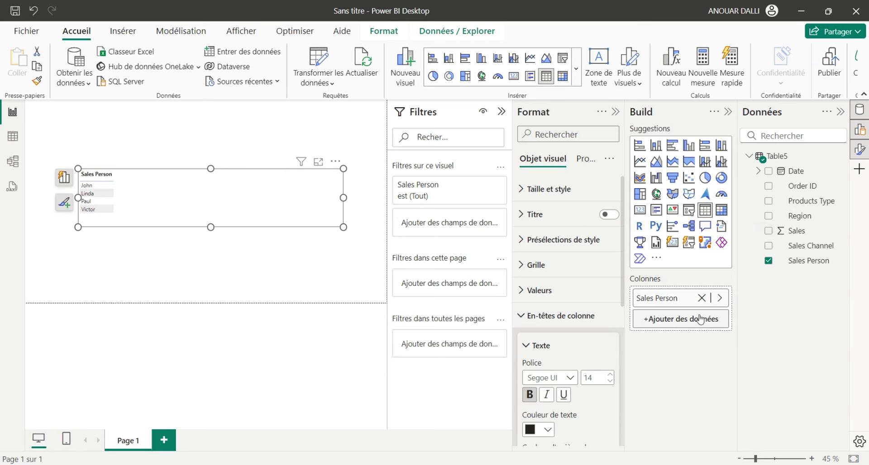
{"action": "mouse_move", "coordinate": [787, 156]}
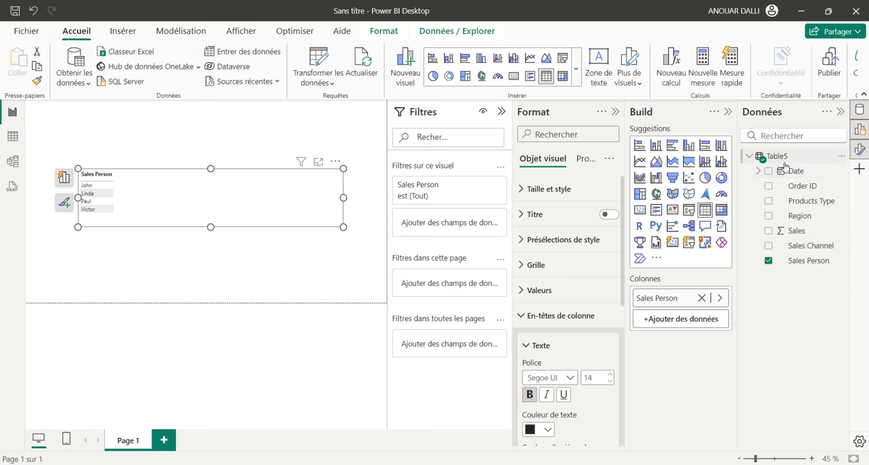
Create the Table5 measure CA total = sum(Table5[Sales]).
{"action": "right_click", "coordinate": [785, 159]}
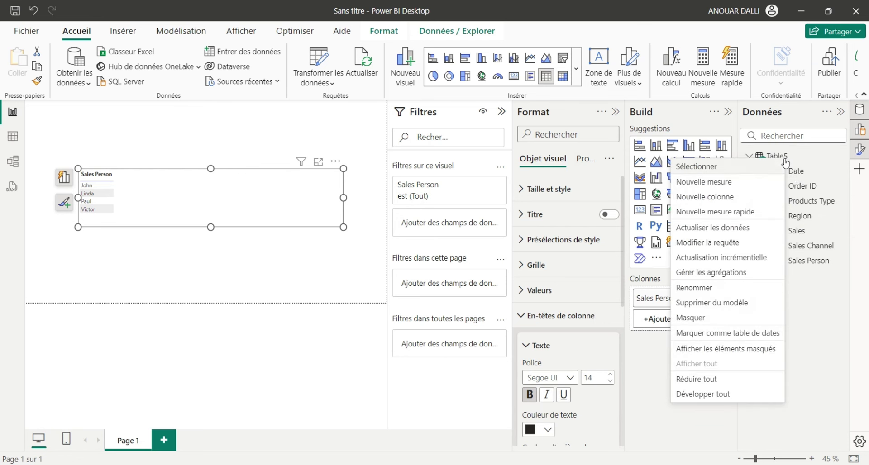
{"action": "left_click", "coordinate": [737, 188]}
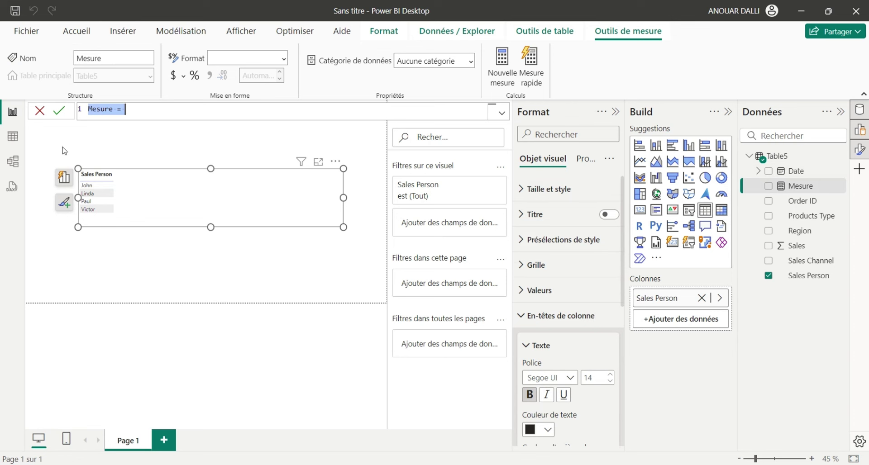
{"action": "left_click", "coordinate": [111, 109]}
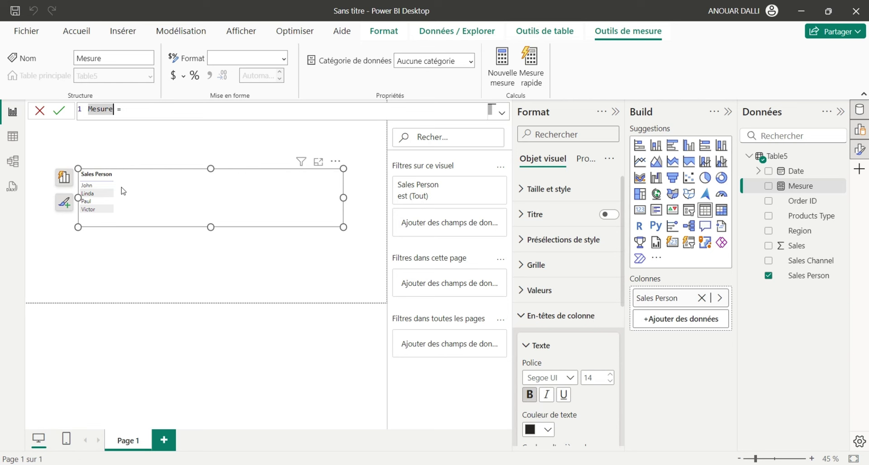
{"action": "key", "text": "BackSpace"}
{"action": "key", "text": "BackSpace"}
{"action": "type", "text": "CA total"}
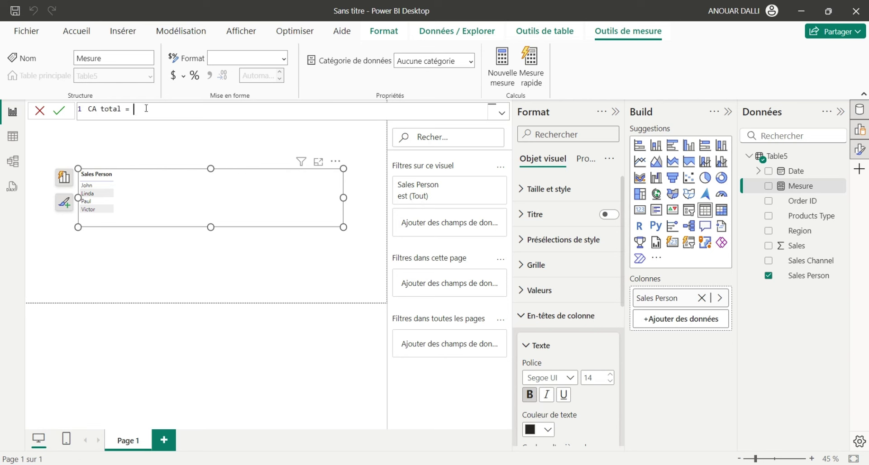
{"action": "type", "text": "s"}
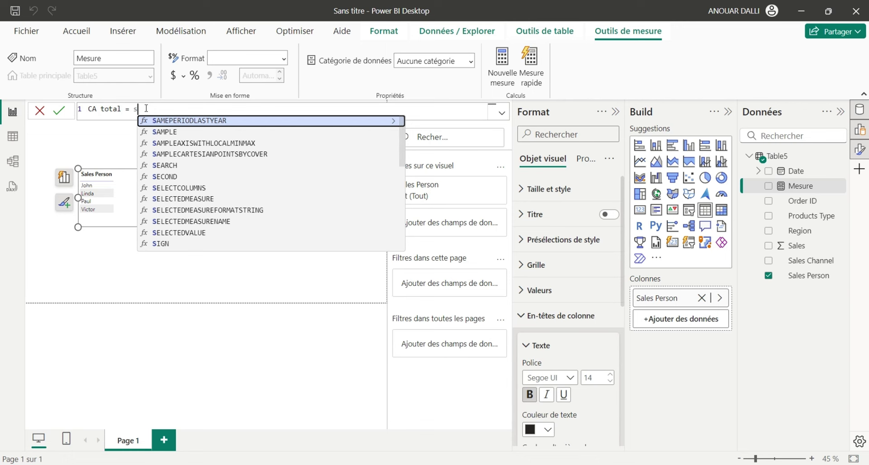
{"action": "type", "text": "um("}
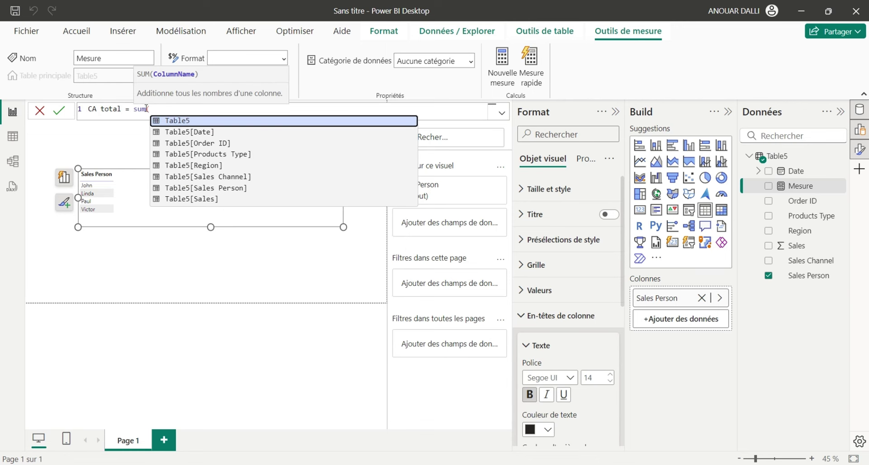
{"action": "left_click", "coordinate": [200, 199]}
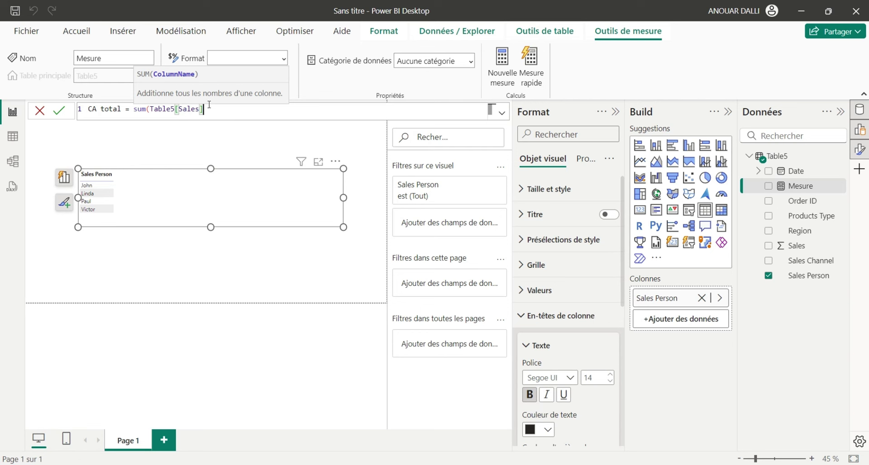
{"action": "type", "text": ")"}
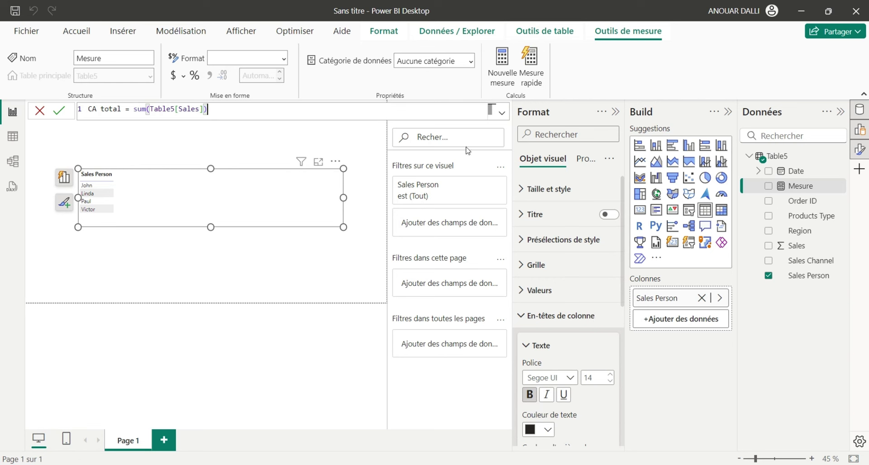
{"action": "key", "text": "Return"}
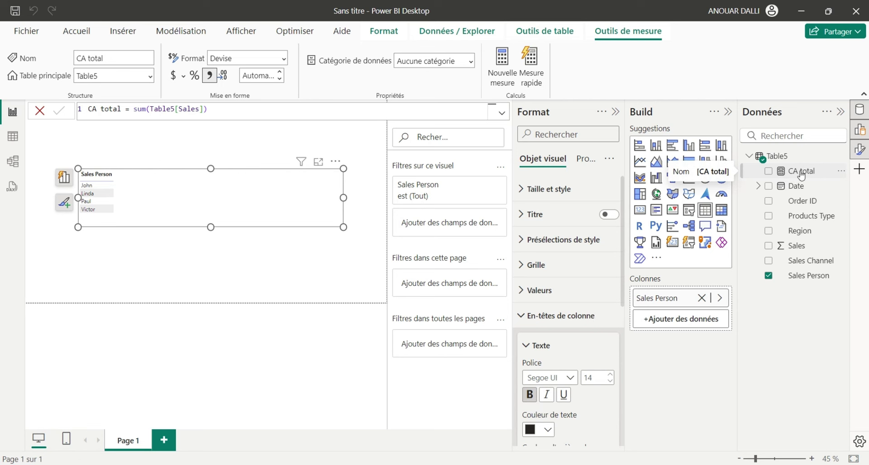
Add CA total as a table column, totalling 3 304 230 €, and collapse the Format pane.
{"action": "left_click_drag", "start_coordinate": [801, 175], "coordinate": [717, 239]}
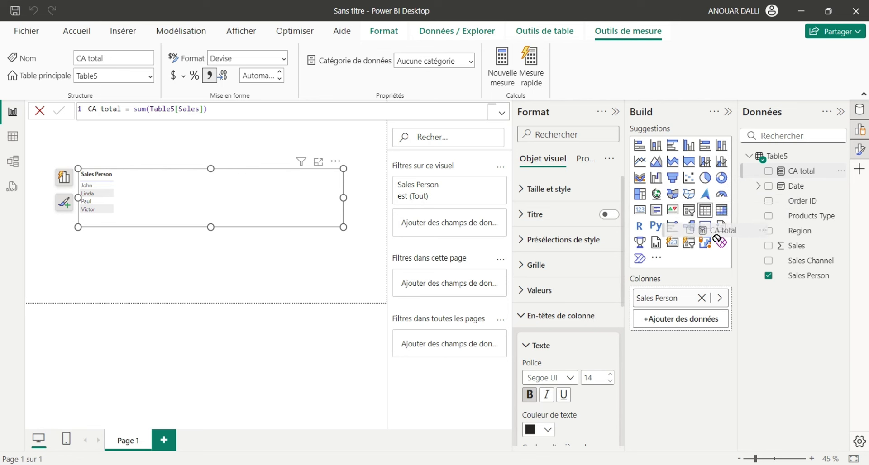
{"action": "left_click_drag", "start_coordinate": [717, 239], "coordinate": [683, 321]}
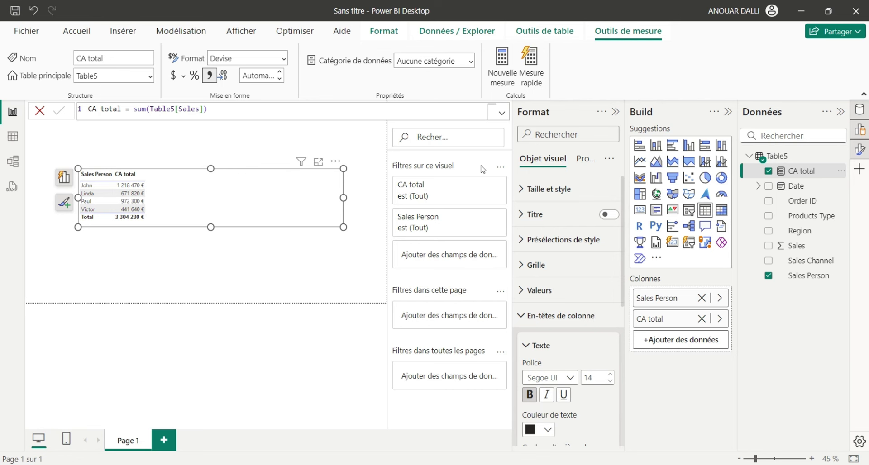
{"action": "left_click", "coordinate": [615, 112]}
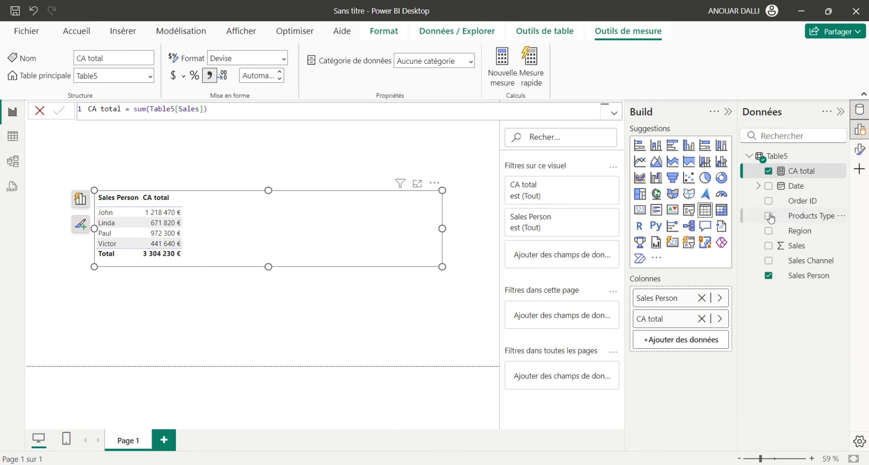
Start a new Table5 measure and name it Obj Atteinnt?
{"action": "mouse_move", "coordinate": [777, 156]}
{"action": "left_click", "coordinate": [774, 157]}
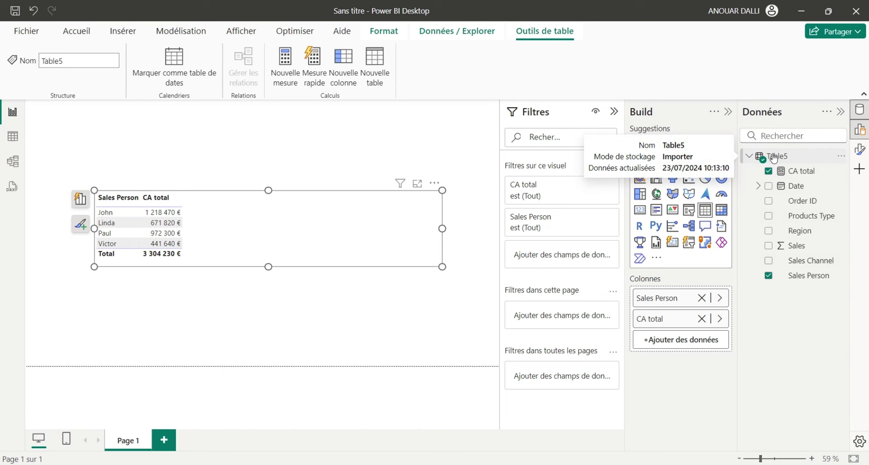
{"action": "right_click", "coordinate": [773, 158]}
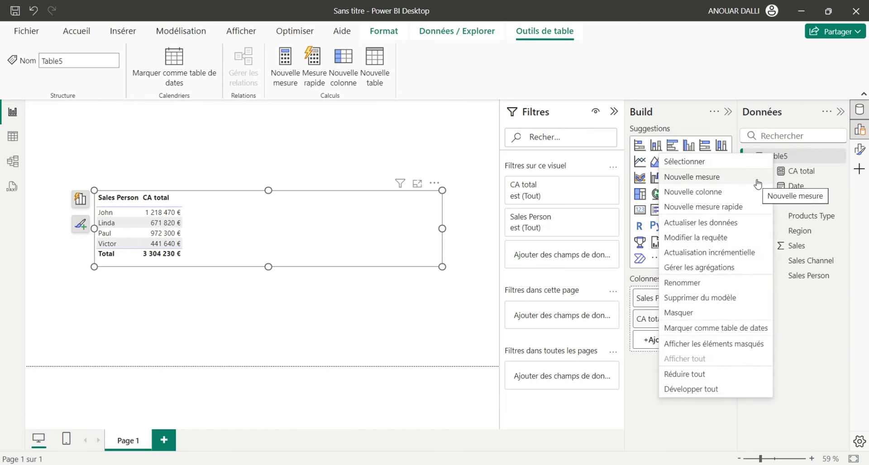
{"action": "key", "text": "Escape"}
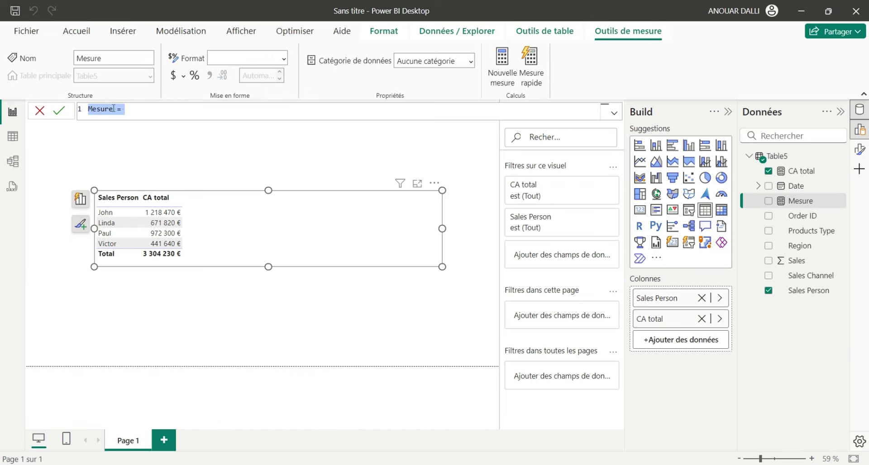
{"action": "left_click", "coordinate": [115, 109]}
{"action": "key", "text": "BackSpace"}
{"action": "key", "text": "BackSpace"}
{"action": "key", "text": "BackSpace"}
{"action": "type", "text": "O"}
{"action": "type", "text": "j A"}
{"action": "type", "text": "ti"}
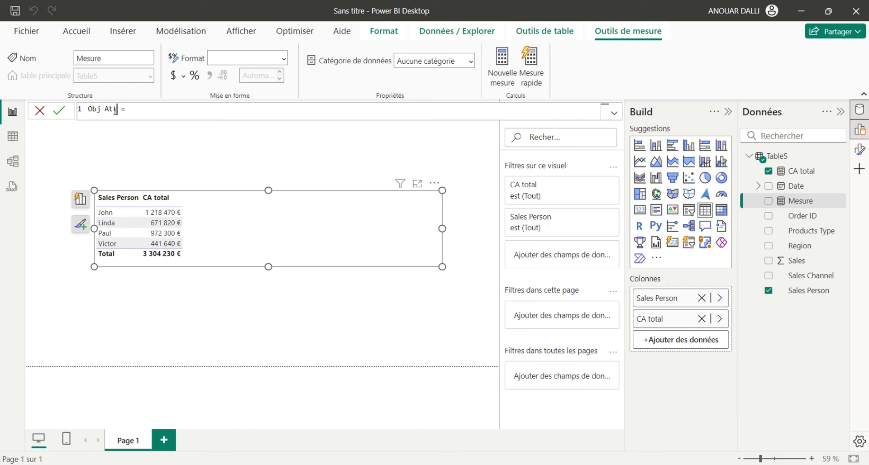
{"action": "type", "text": "ein"}
Define the measure as if([CA total]>900000,"Oui","Non") and commit it.
{"action": "type", "text": "if("}
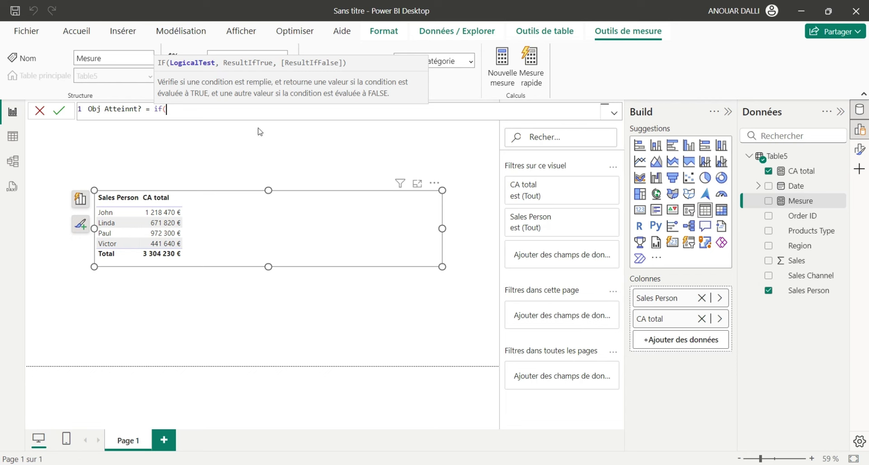
{"action": "type", "text": "CA"}
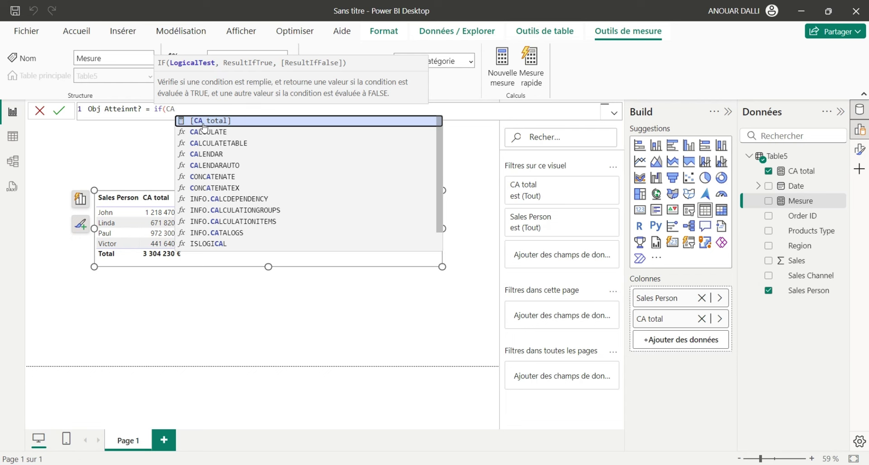
{"action": "left_click", "coordinate": [210, 125]}
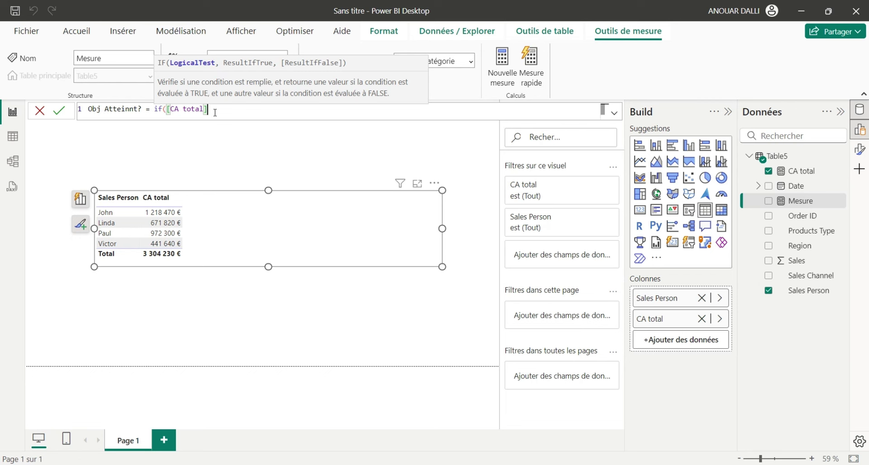
{"action": "type", "text": ">9"}
{"action": "type", "text": "000"}
{"action": "type", "text": ","}
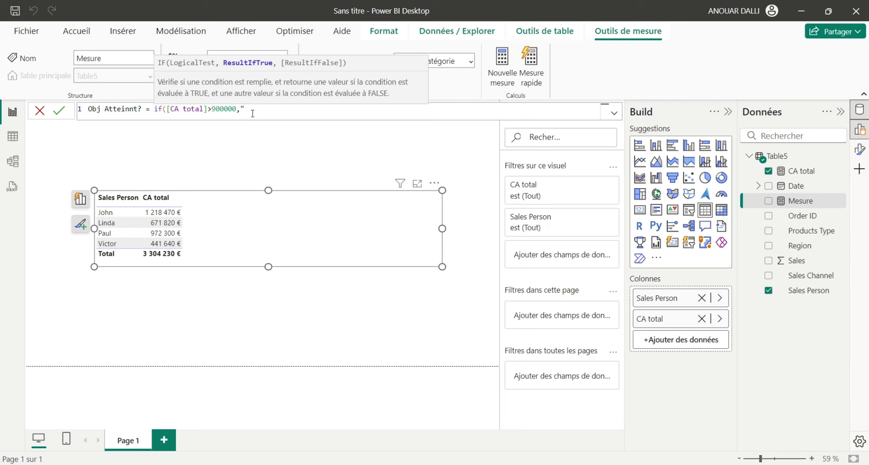
{"action": "type", "text": "Oui"}
{"action": "type", "text": "\",\""}
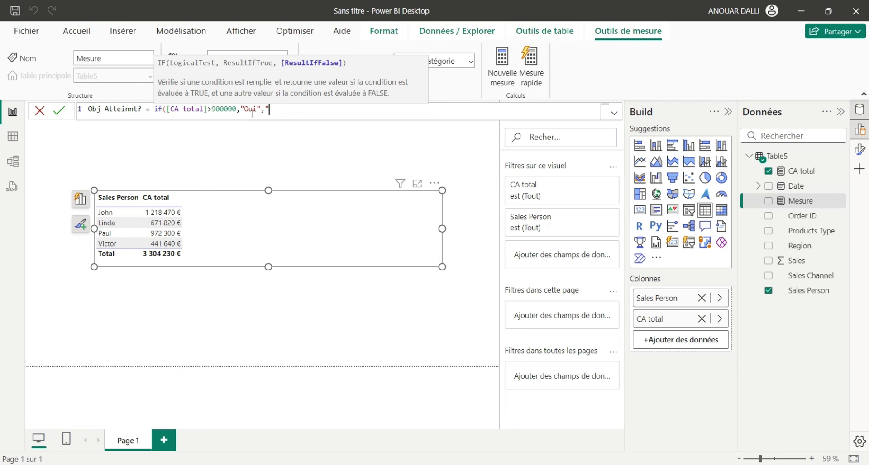
{"action": "type", "text": "Non\""}
{"action": "type", "text": ")"}
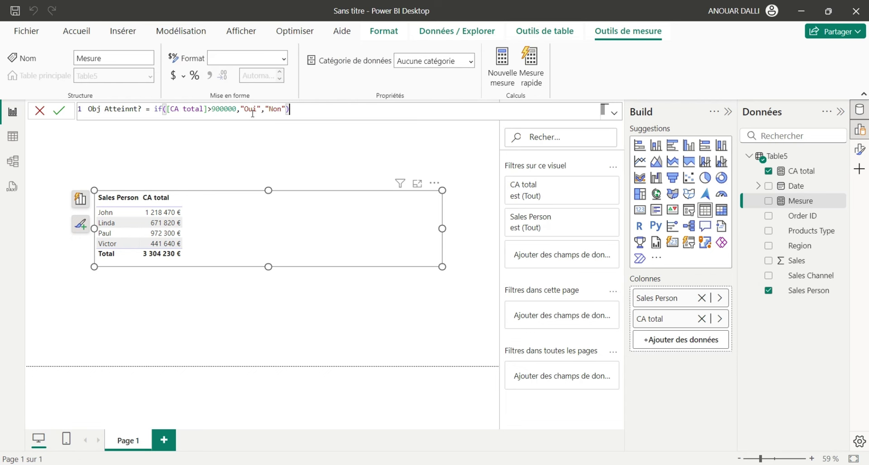
{"action": "key", "text": "Return"}
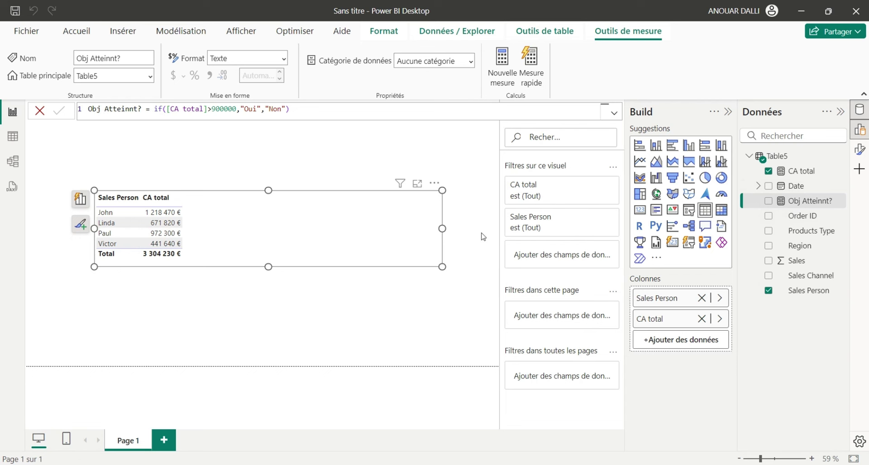
{"action": "mouse_move", "coordinate": [808, 201]}
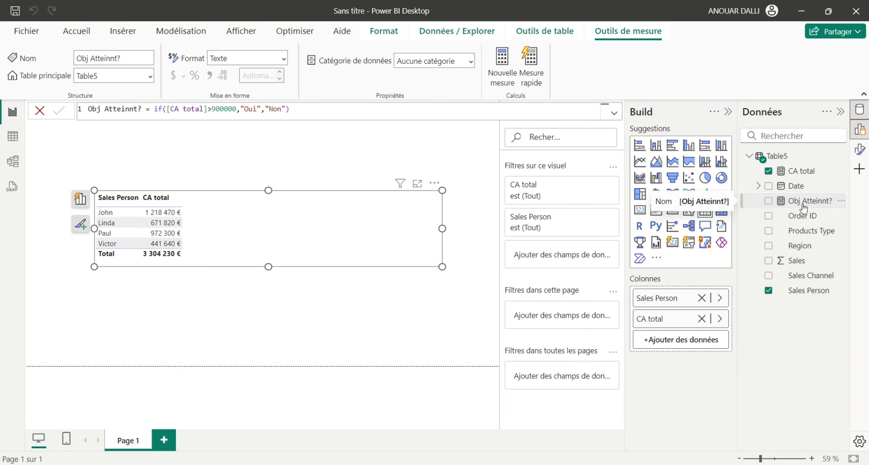
Add Obj Atteinnt? to the table's columns, showing Oui for John and Paul and Non for Linda and Victor.
{"action": "mouse_move", "coordinate": [796, 209]}
{"action": "left_mouse_down"}
{"action": "mouse_move", "coordinate": [741, 309]}
{"action": "mouse_move", "coordinate": [679, 339]}
{"action": "left_mouse_up"}
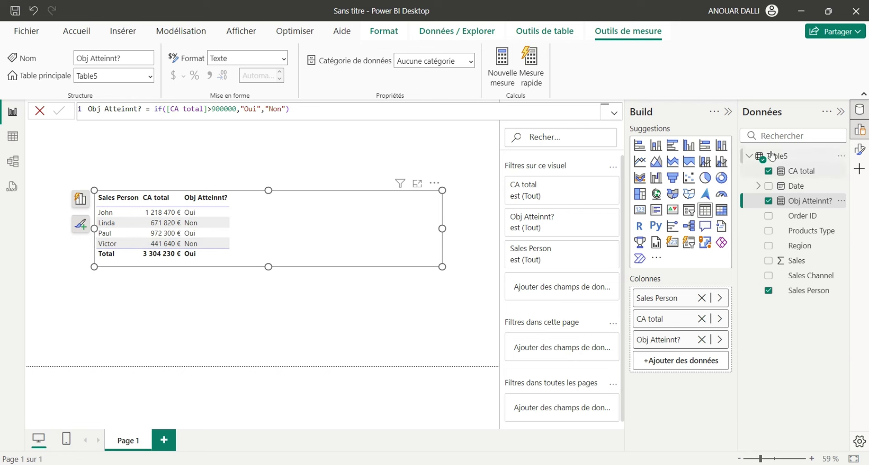
{"action": "mouse_move", "coordinate": [776, 156]}
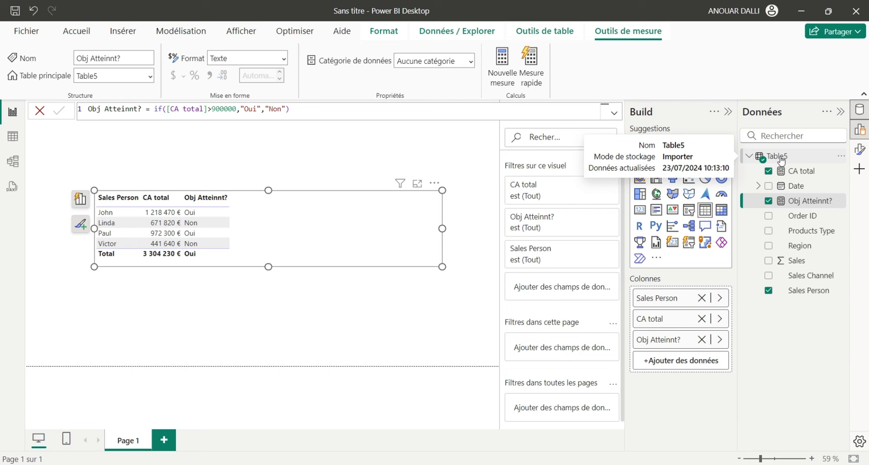
Create the Nb Trans measure in Table5 as COUNTROWS(Table5), formatted as a whole number.
{"action": "right_click", "coordinate": [780, 159]}
{"action": "left_click", "coordinate": [757, 180]}
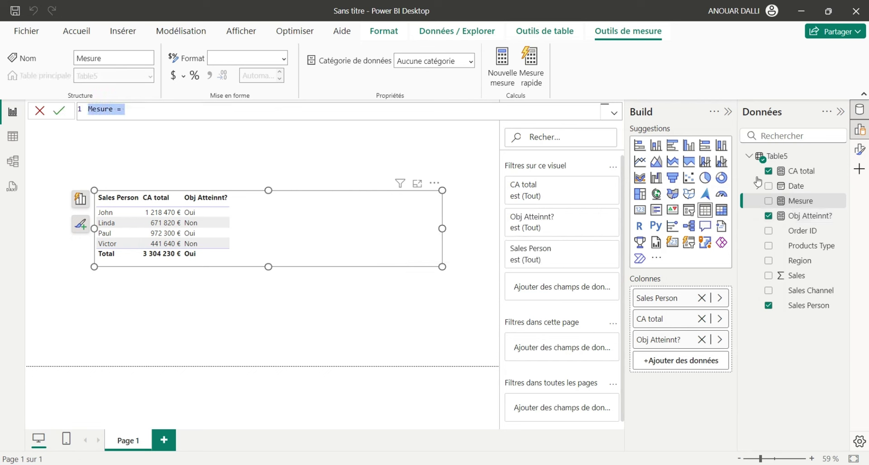
{"action": "left_click", "coordinate": [113, 110]}
{"action": "key", "text": "BackSpace"}
{"action": "key", "text": "BackSpace"}
{"action": "key", "text": "BackSpace"}
{"action": "key", "text": "BackSpace"}
{"action": "key", "text": "BackSpace"}
{"action": "type", "text": "Nb "}
{"action": "type", "text": "Trans"}
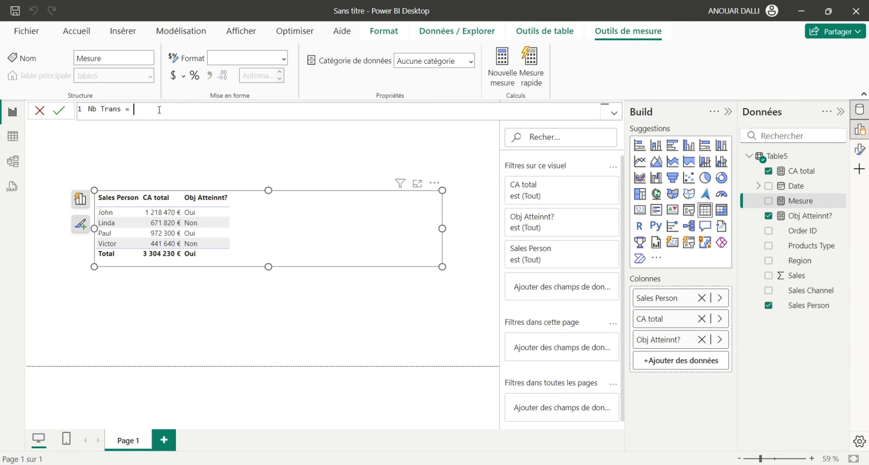
{"action": "type", "text": "Coun"}
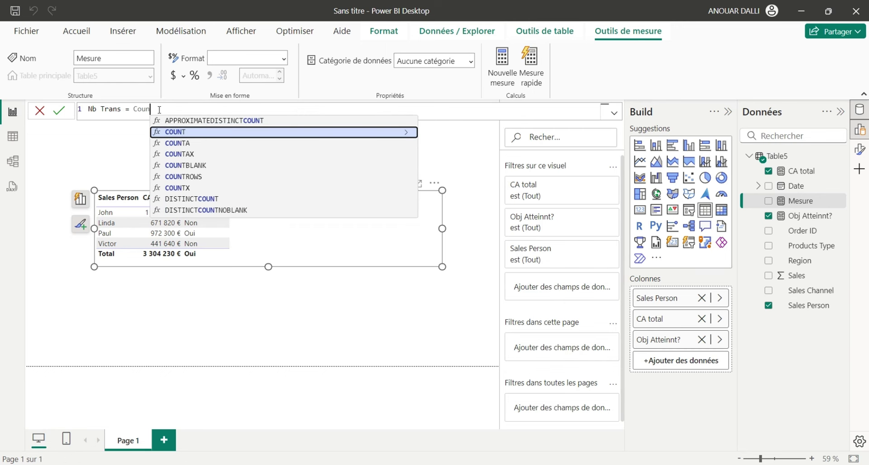
{"action": "left_click", "coordinate": [172, 176]}
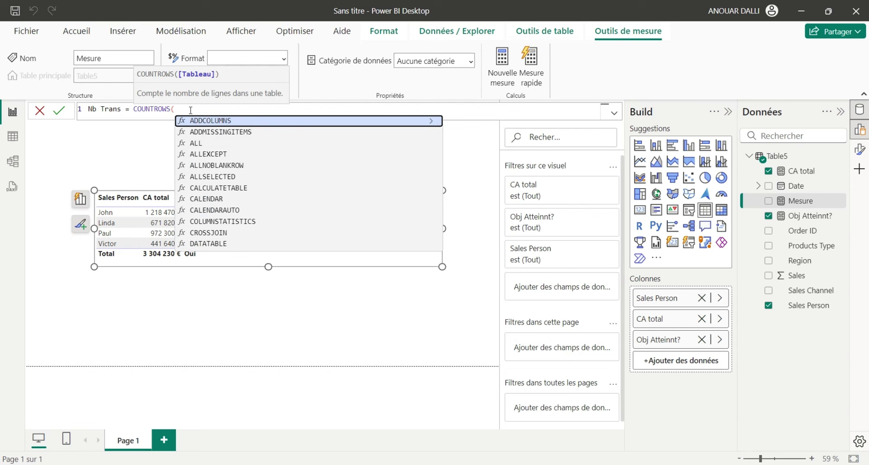
{"action": "type", "text": "T"}
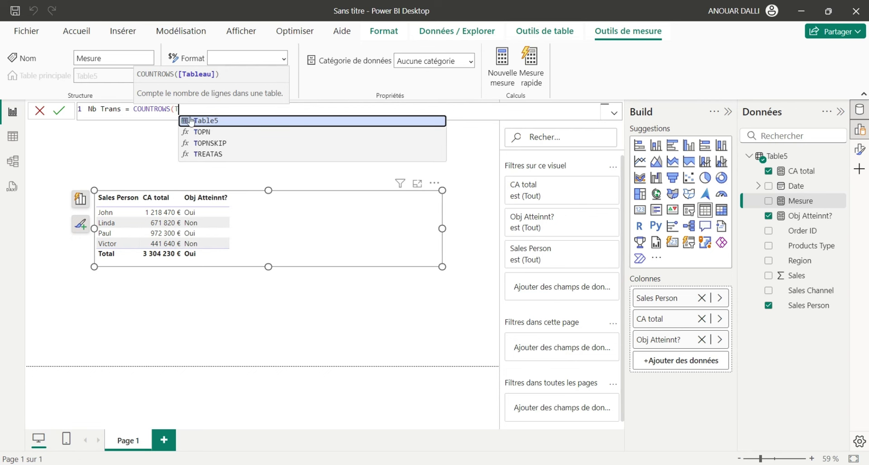
{"action": "left_click", "coordinate": [202, 124]}
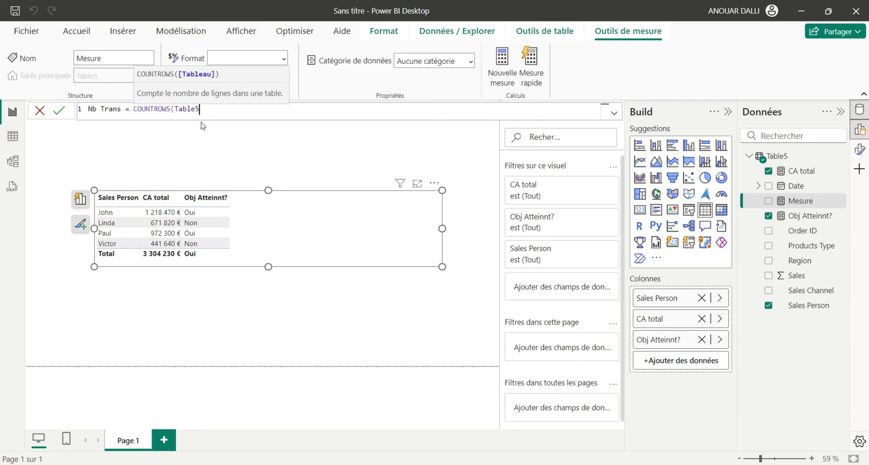
{"action": "type", "text": ")"}
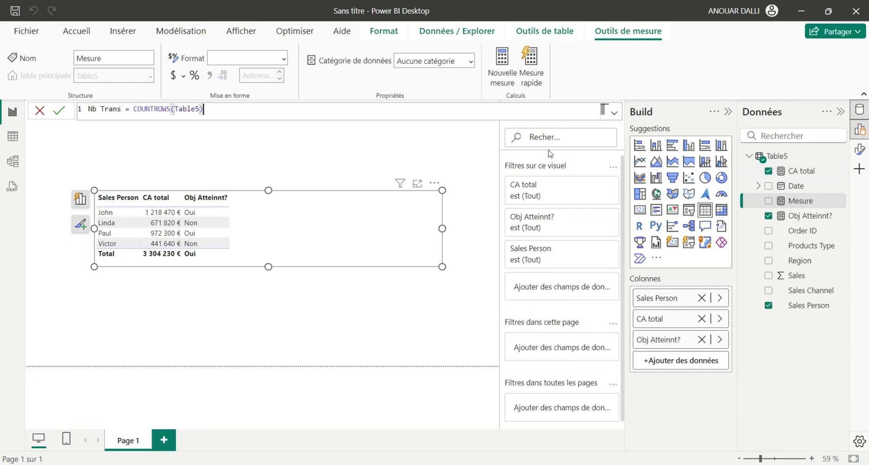
{"action": "key", "text": "Return"}
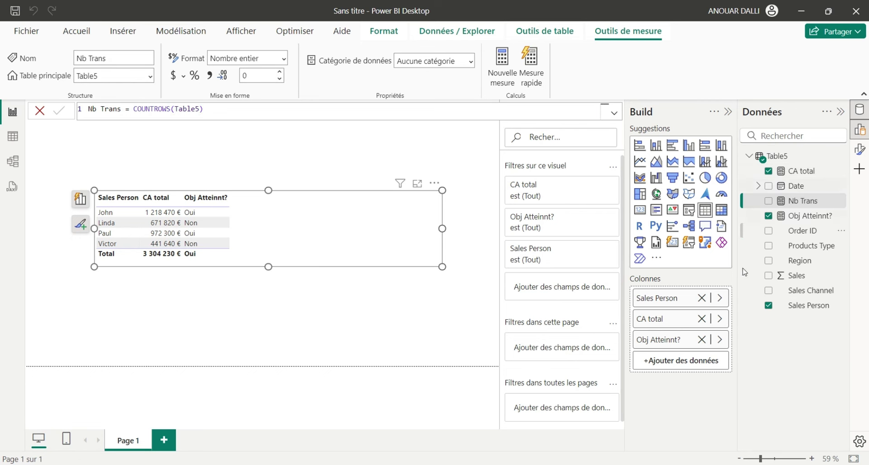
{"action": "left_click", "coordinate": [803, 202]}
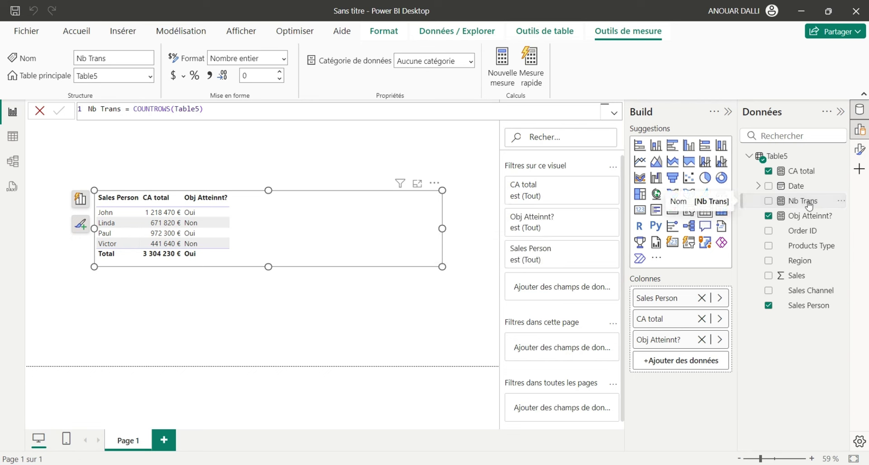
Add Nb Trans to the table (43, 37, 26, 23; total 129) and sort it highest first.
{"action": "left_click_drag", "start_coordinate": [809, 205], "coordinate": [679, 357]}
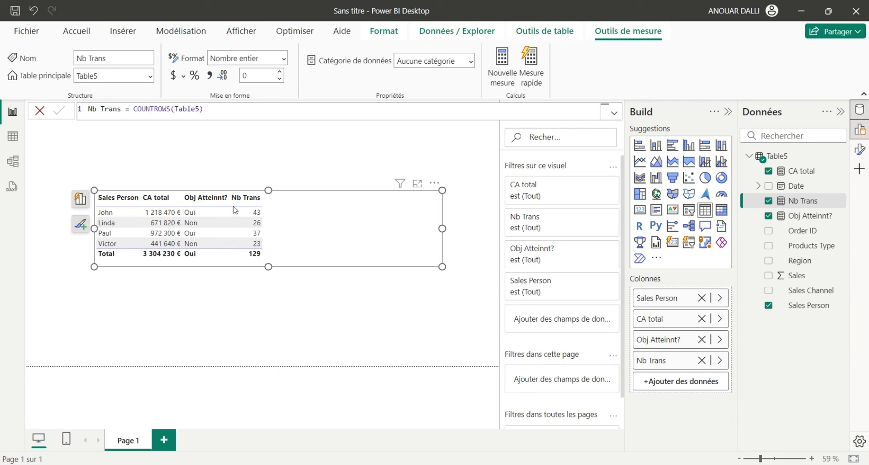
{"action": "left_click", "coordinate": [235, 205]}
{"action": "left_click", "coordinate": [235, 205]}
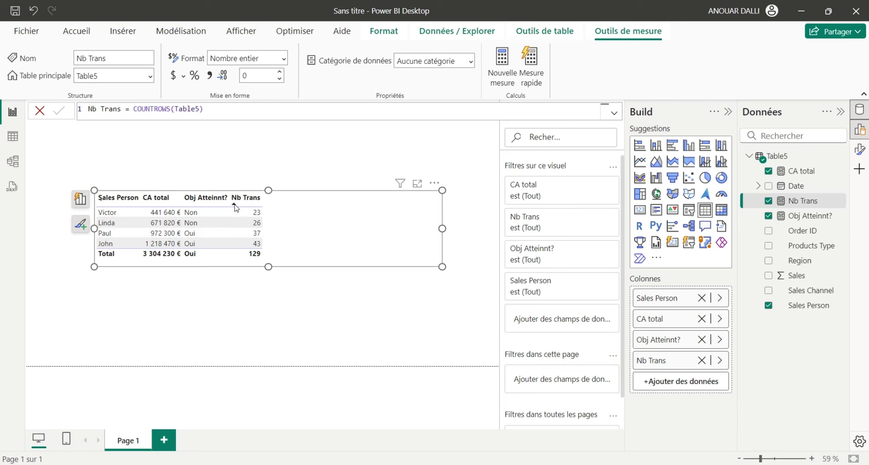
{"action": "left_click", "coordinate": [235, 204]}
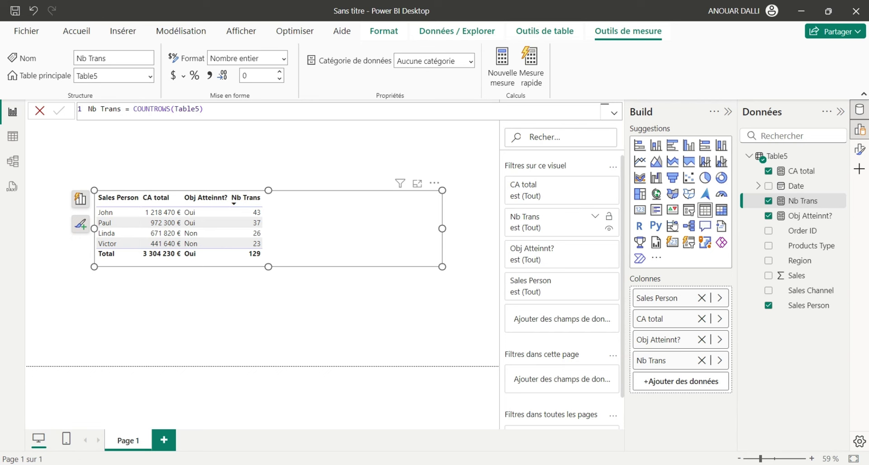
Add a new measure to Table5 and name it Moy Trans.
{"action": "left_click", "coordinate": [782, 157]}
{"action": "right_click", "coordinate": [782, 157]}
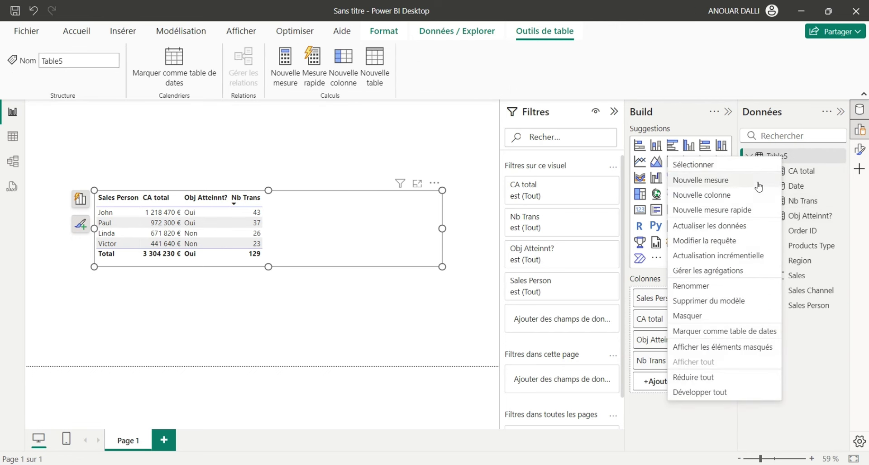
{"action": "key", "text": "Escape"}
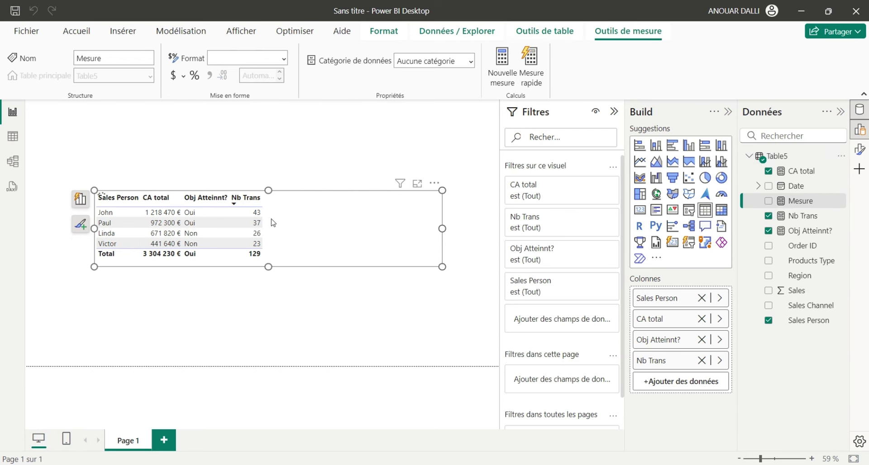
{"action": "left_click", "coordinate": [117, 109]}
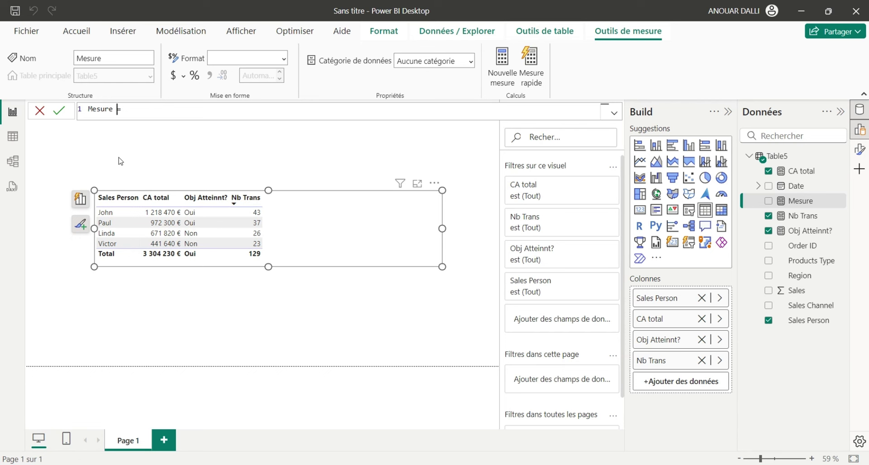
{"action": "key", "text": "BackSpace"}
{"action": "type", "text": "M"}
{"action": "type", "text": "oy T"}
{"action": "type", "text": "rans"}
Define Moy Trans as [CA total]/[Nb Trans] and commit the formula.
{"action": "type", "text": "C"}
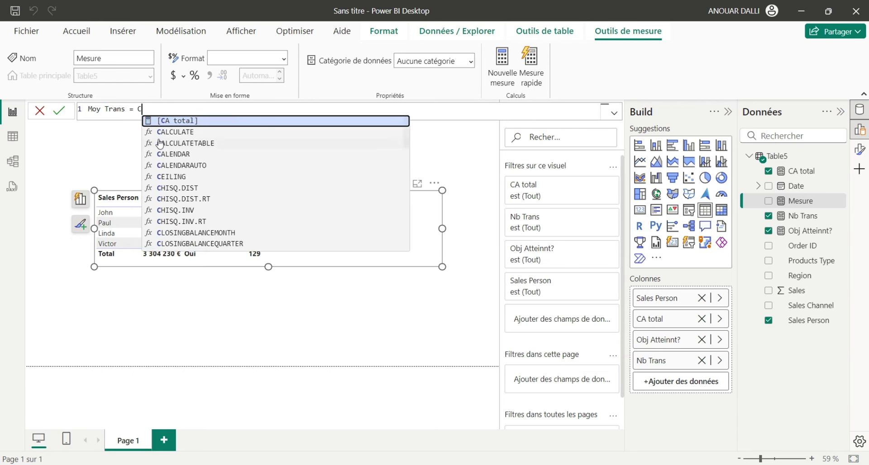
{"action": "type", "text": "A"}
{"action": "left_click", "coordinate": [190, 120]}
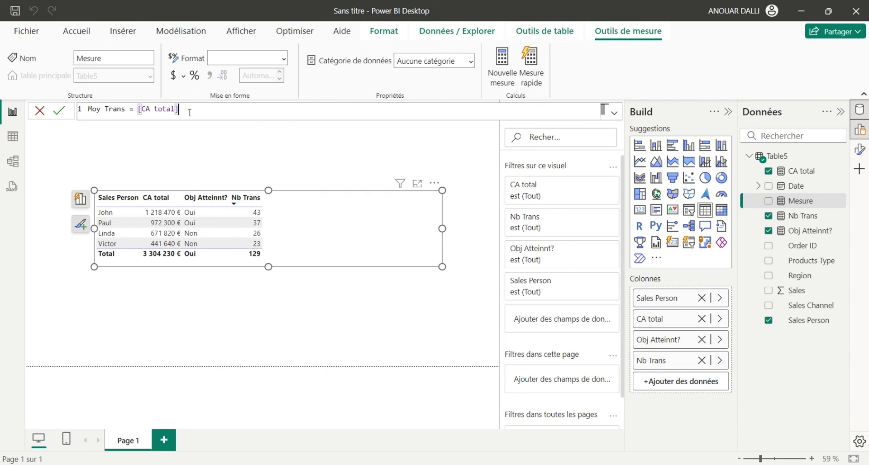
{"action": "type", "text": "."}
{"action": "key", "text": "BackSpace"}
{"action": "type", "text": "/["}
{"action": "type", "text": "N"}
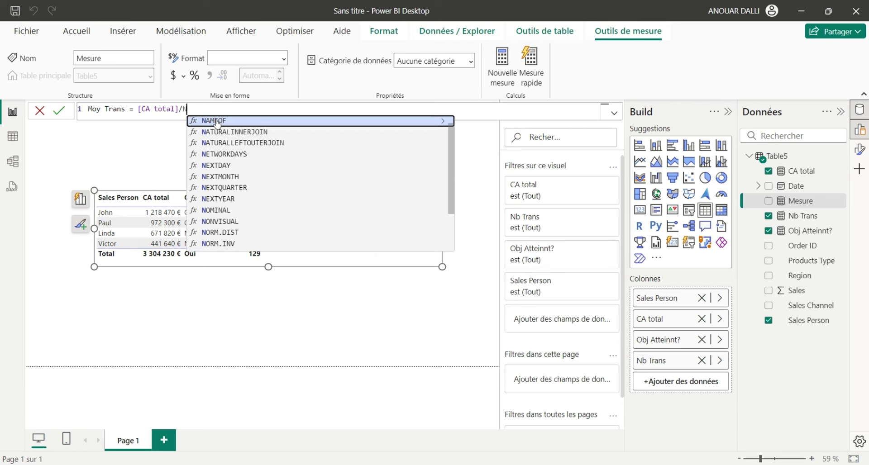
{"action": "type", "text": "b"}
{"action": "key", "text": "Tab"}
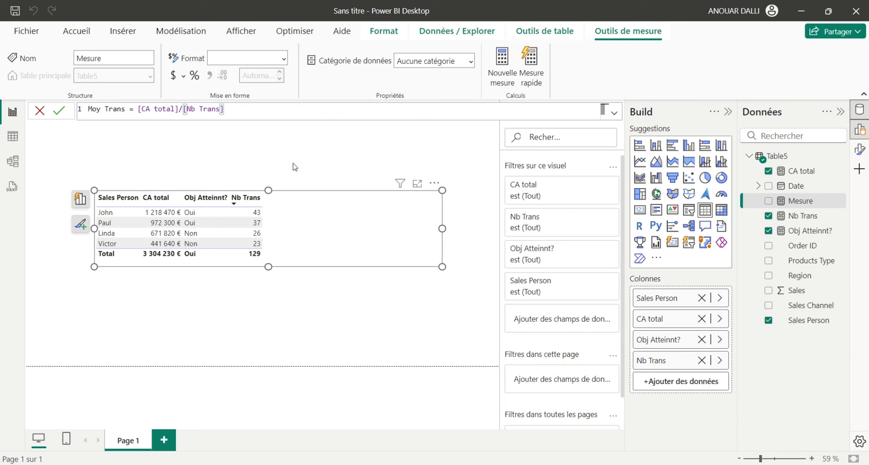
{"action": "key", "text": "Return"}
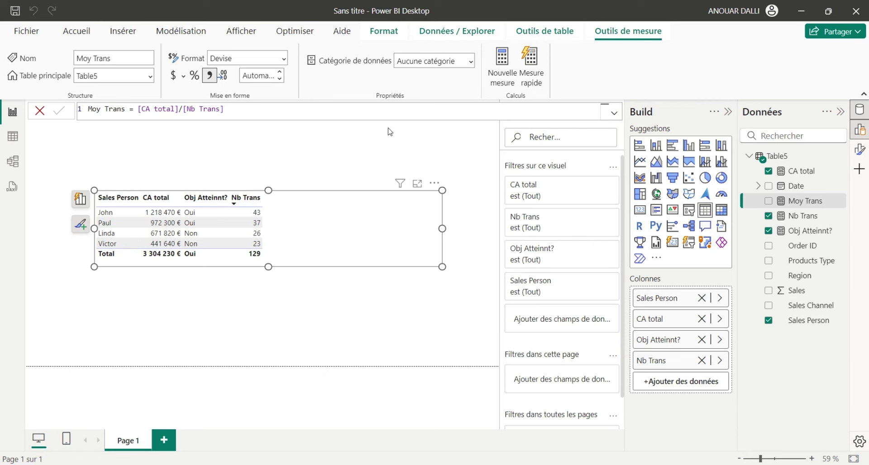
{"action": "mouse_move", "coordinate": [797, 201]}
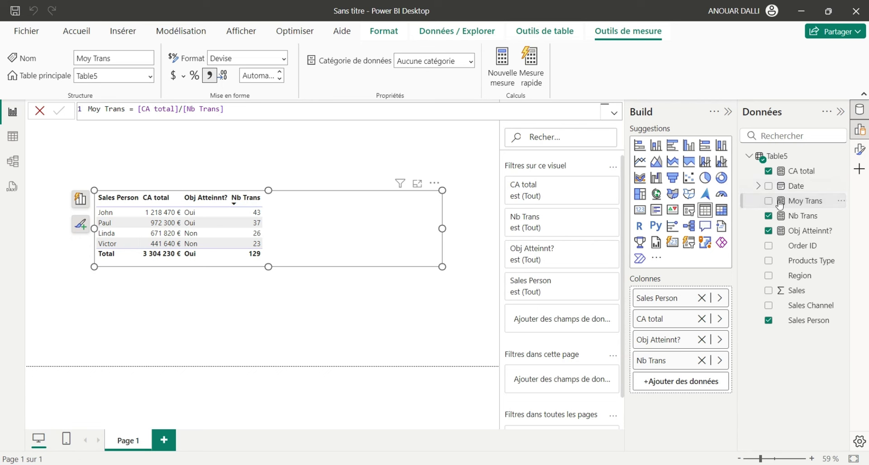
Add Moy Trans to the table and rewrite it as DIVIDE([CA total],[Nb Trans]).
{"action": "left_click_drag", "start_coordinate": [797, 205], "coordinate": [681, 384]}
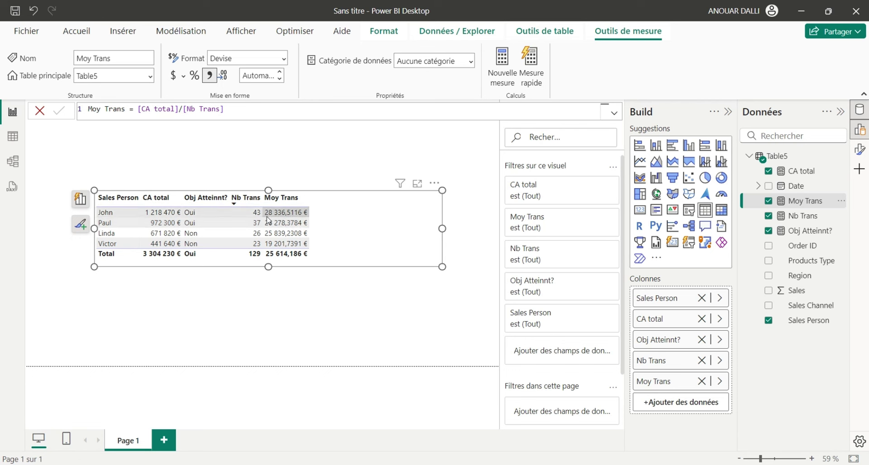
{"action": "left_click", "coordinate": [140, 108]}
{"action": "key", "text": "Left"}
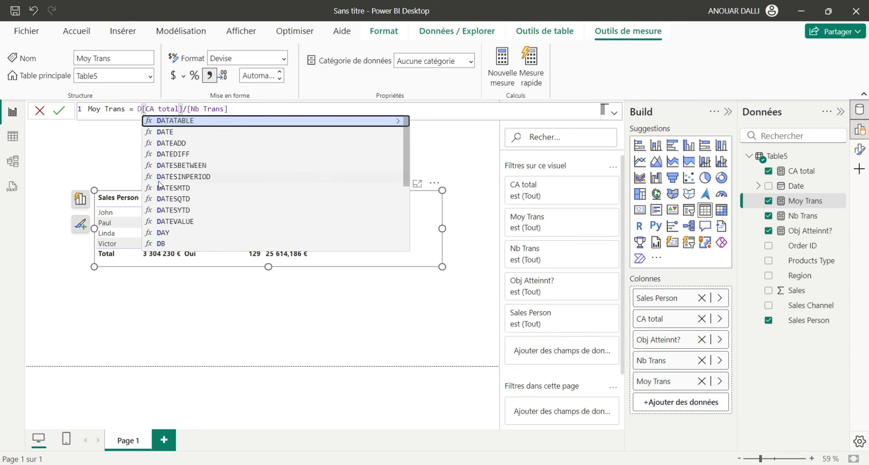
{"action": "type", "text": "iv"}
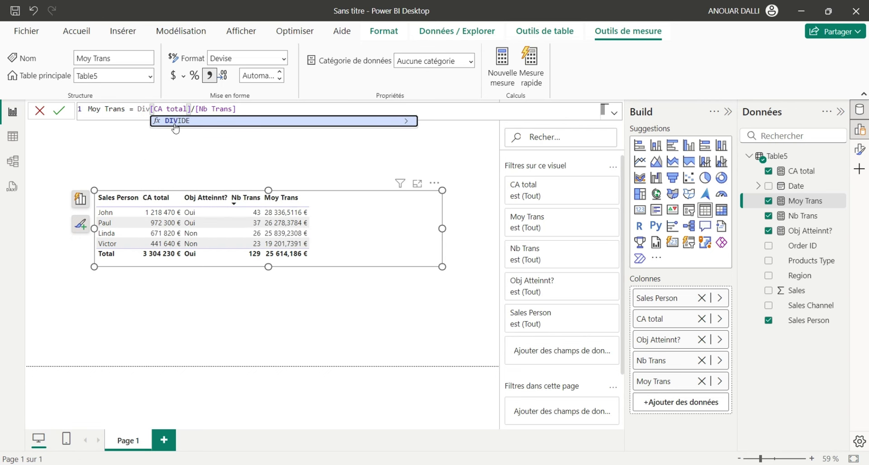
{"action": "left_click", "coordinate": [174, 126]}
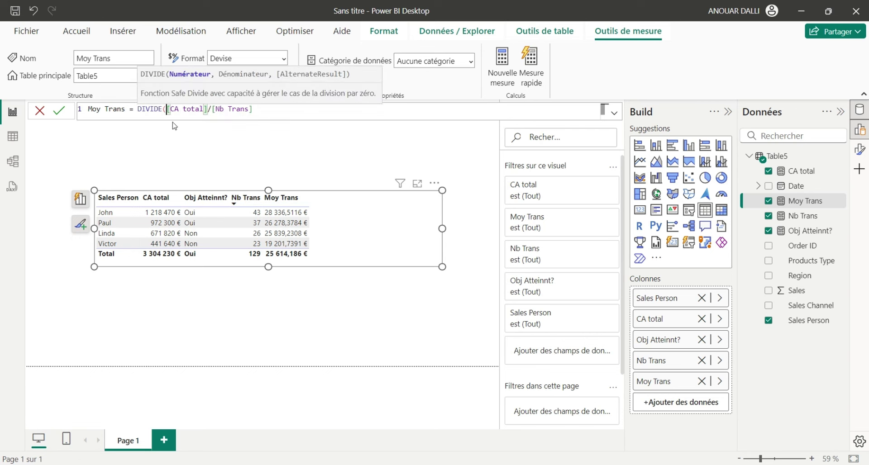
{"action": "key", "text": "Right"}
{"action": "key", "text": "Right"}
{"action": "key", "text": "Right"}
{"action": "key", "text": "Right"}
{"action": "key", "text": "Right"}
{"action": "key", "text": "Right"}
{"action": "key", "text": "Right"}
{"action": "key", "text": "Right"}
{"action": "key", "text": "Right"}
{"action": "key", "text": "Delete"}
{"action": "type", "text": ";"}
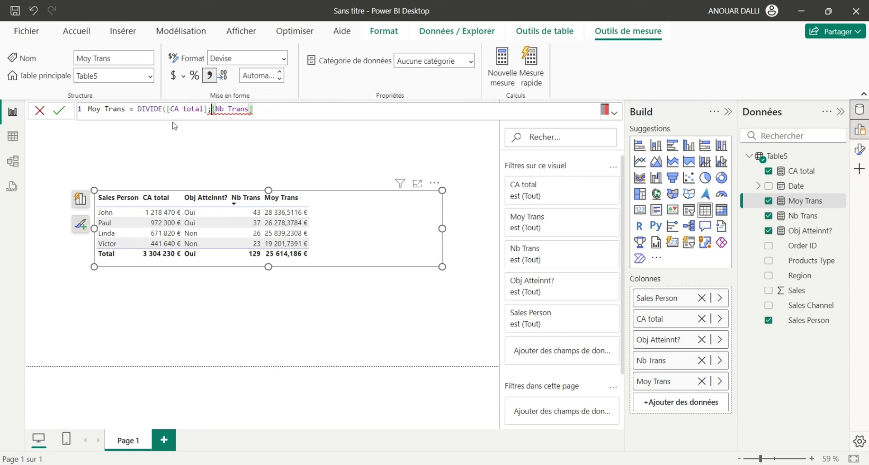
{"action": "key", "text": "BackSpace"}
{"action": "type", "text": ","}
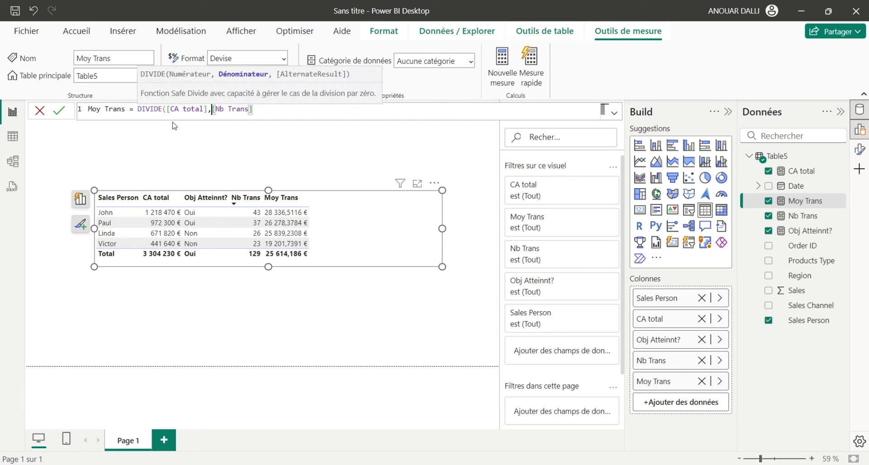
{"action": "key", "text": "Right"}
{"action": "key", "text": "Right"}
{"action": "key", "text": "Right"}
{"action": "key", "text": "Right"}
{"action": "key", "text": "Right"}
{"action": "key", "text": "Right"}
{"action": "type", "text": ")"}
{"action": "key", "text": "Return"}
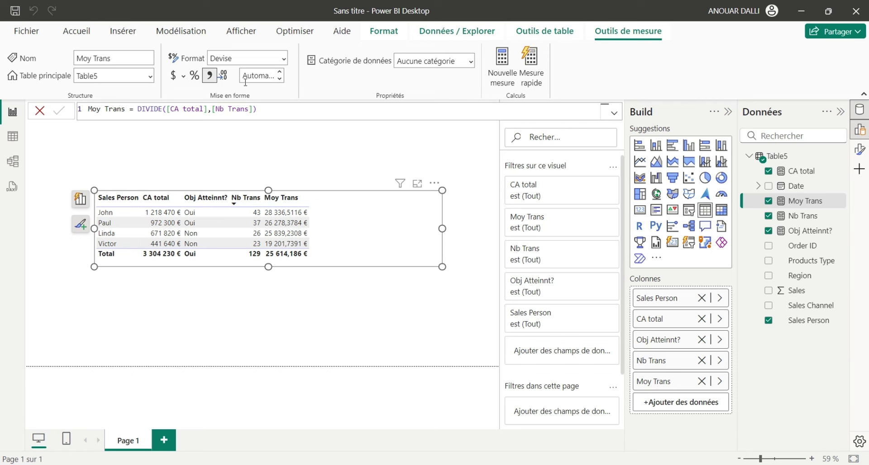
Show Moy Trans with 0 decimal places and sort the table by Moy Trans, highest first.
{"action": "left_click", "coordinate": [280, 73]}
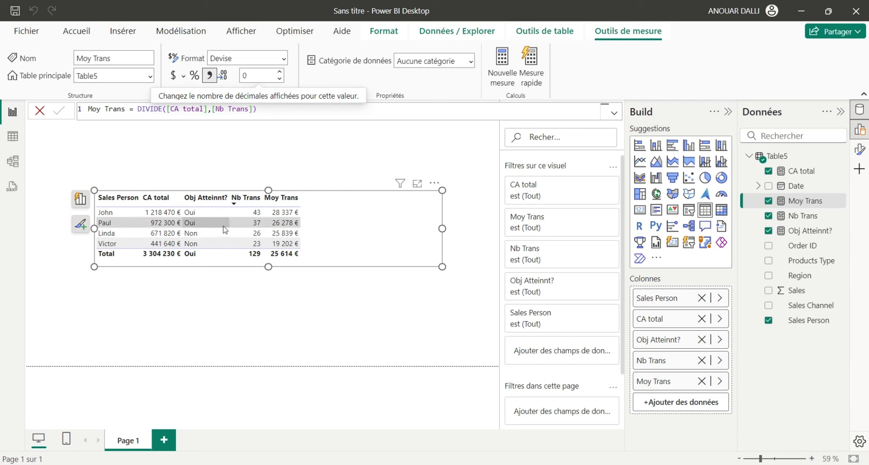
{"action": "left_click", "coordinate": [268, 203]}
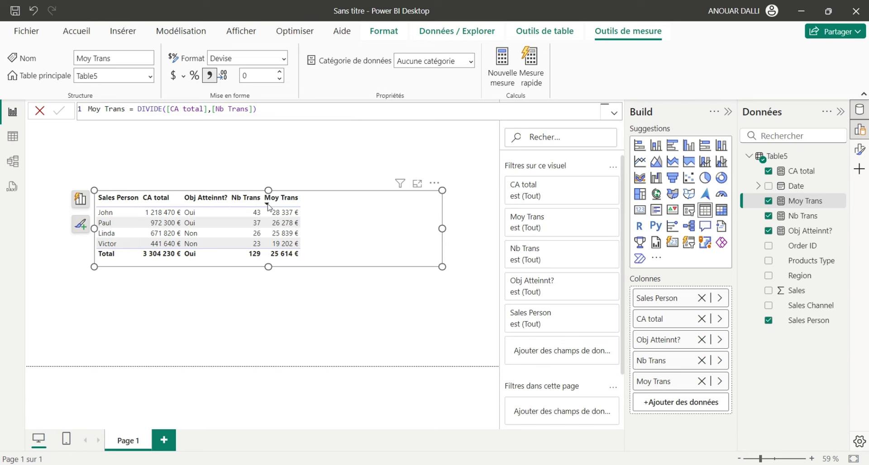
{"action": "left_click", "coordinate": [268, 204]}
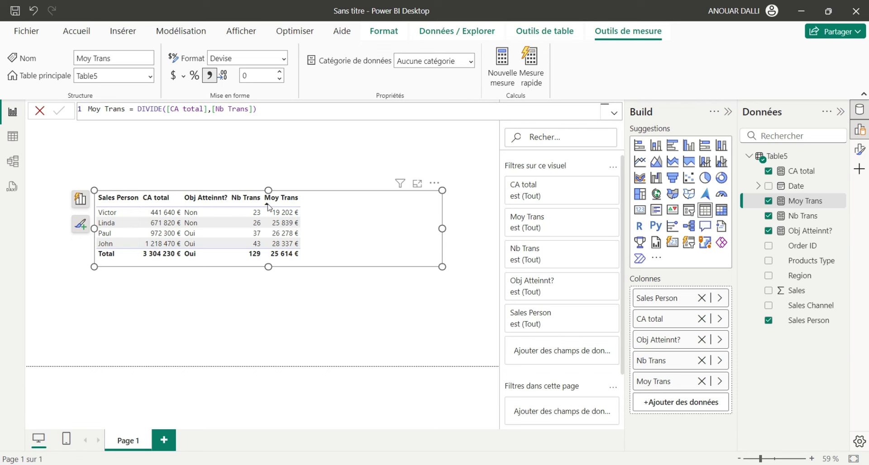
{"action": "left_click", "coordinate": [267, 205]}
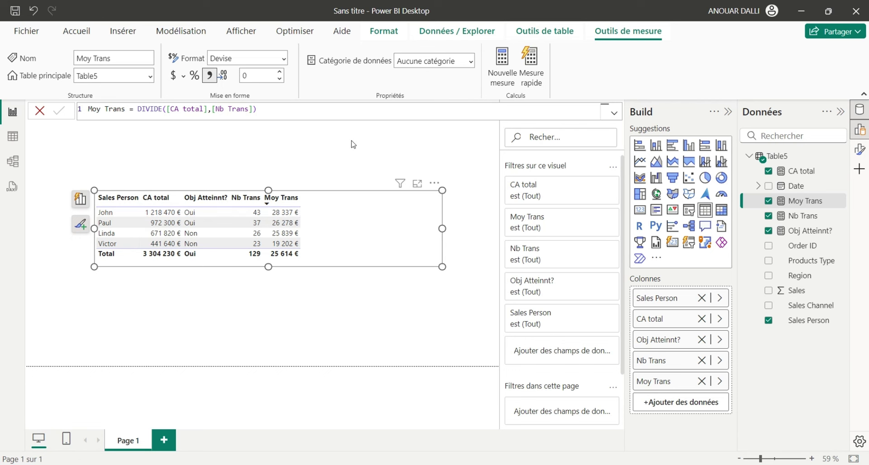
{"action": "left_click", "coordinate": [287, 145]}
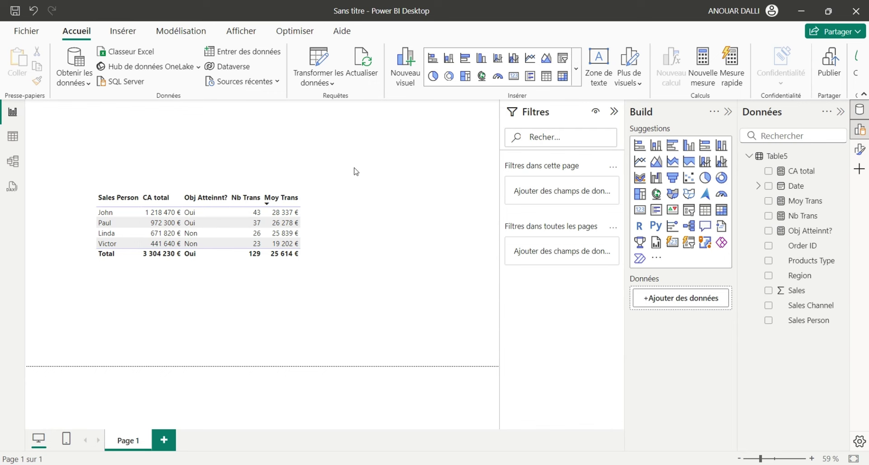
{"action": "left_click", "coordinate": [13, 136]}
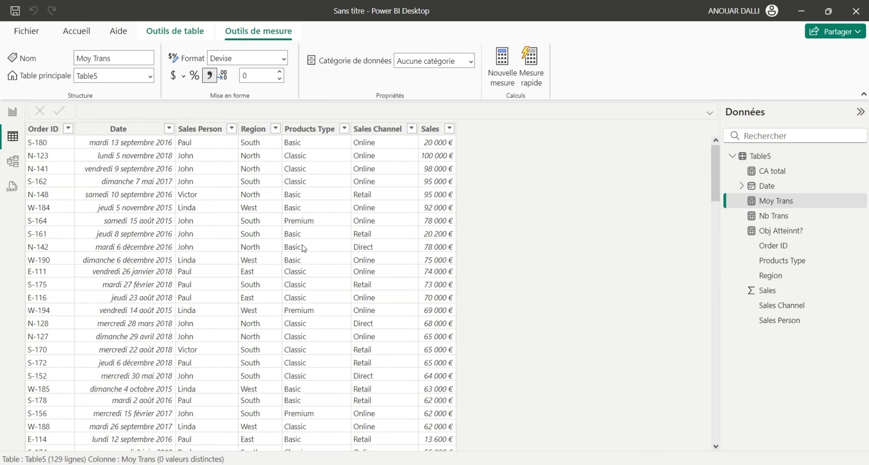
{"action": "left_click", "coordinate": [13, 111]}
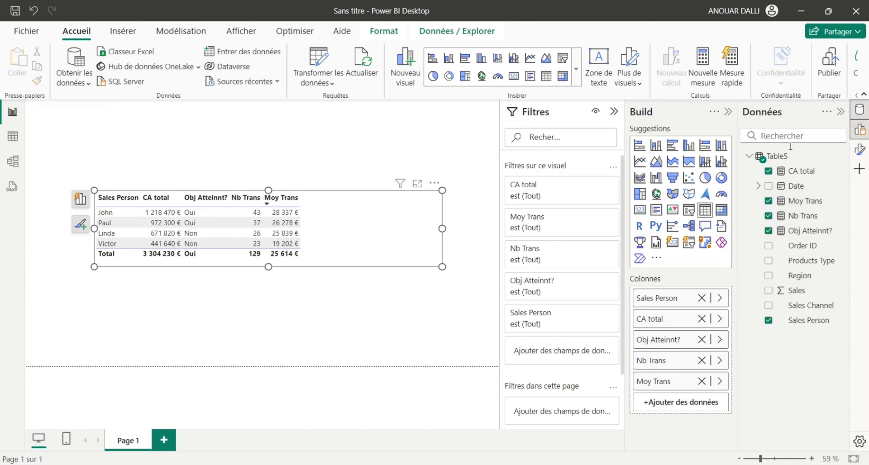
{"action": "mouse_move", "coordinate": [775, 156]}
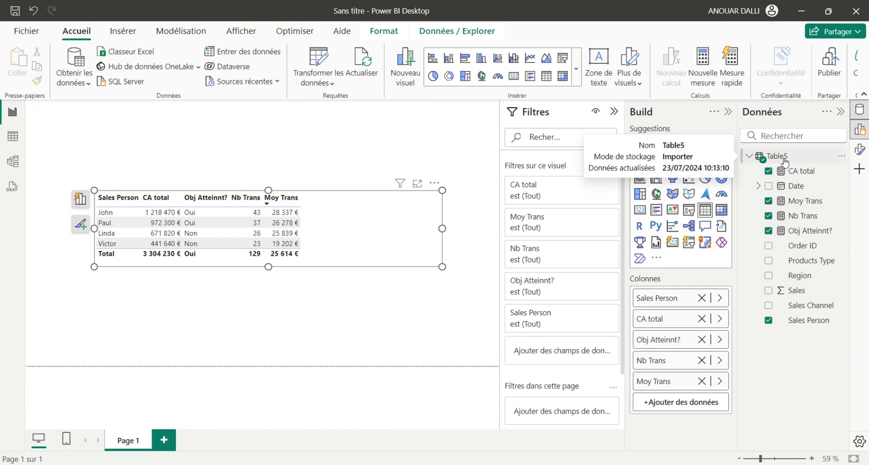
Create the Cat Prod measure in Table5 as DISTINCTCOUNT(Table5[Products Type]).
{"action": "right_click", "coordinate": [785, 162]}
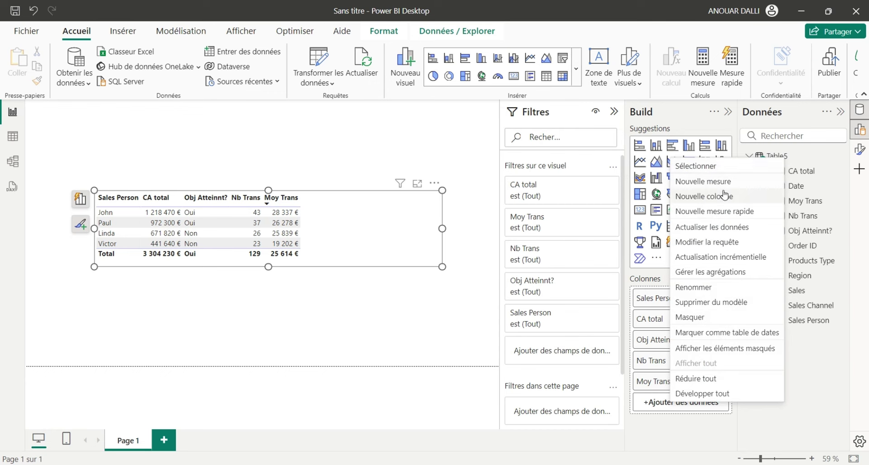
{"action": "left_click", "coordinate": [735, 181]}
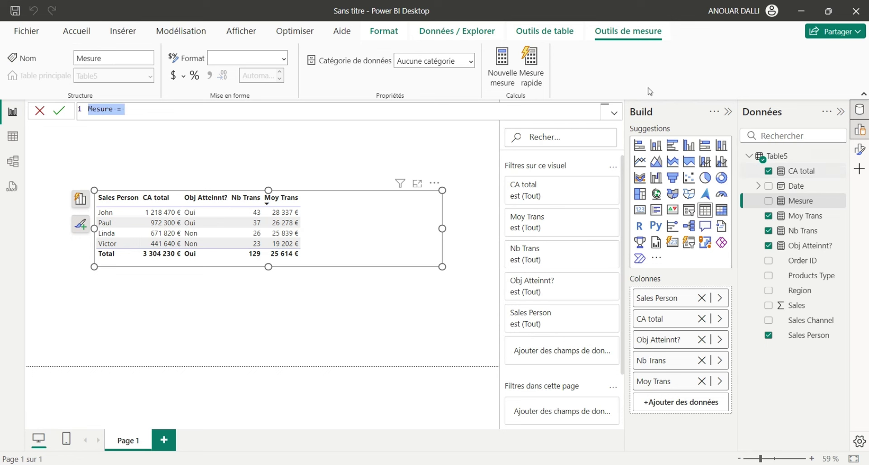
{"action": "left_click", "coordinate": [114, 108]}
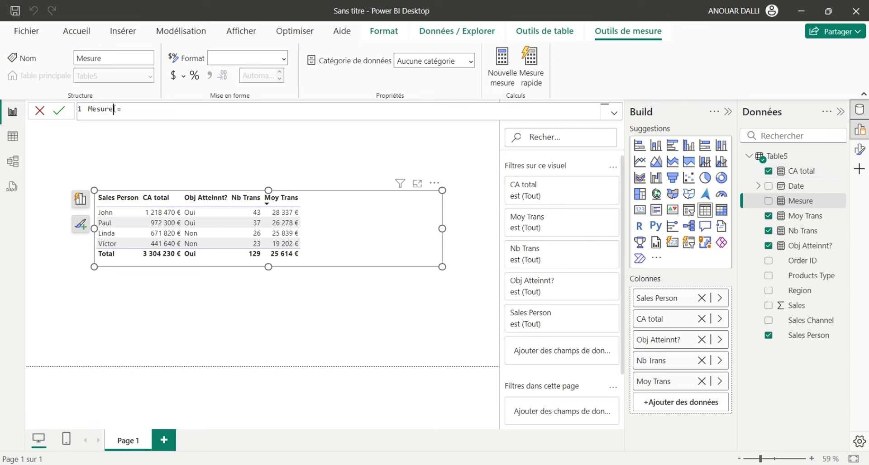
{"action": "key", "text": "BackSpace"}
{"action": "key", "text": "BackSpace"}
{"action": "key", "text": "BackSpace"}
{"action": "key", "text": "BackSpace"}
{"action": "key", "text": "BackSpace"}
{"action": "key", "text": "BackSpace"}
{"action": "type", "text": "Cat Pr"}
{"action": "type", "text": "od"}
{"action": "type", "text": "D"}
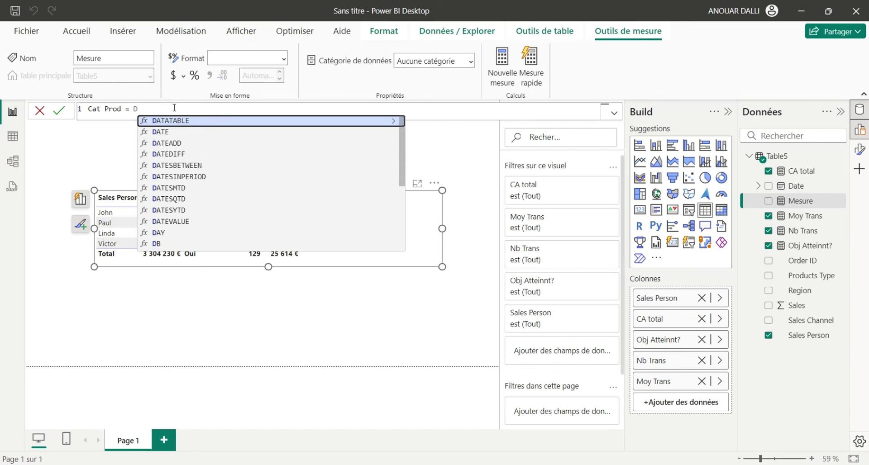
{"action": "type", "text": "is"}
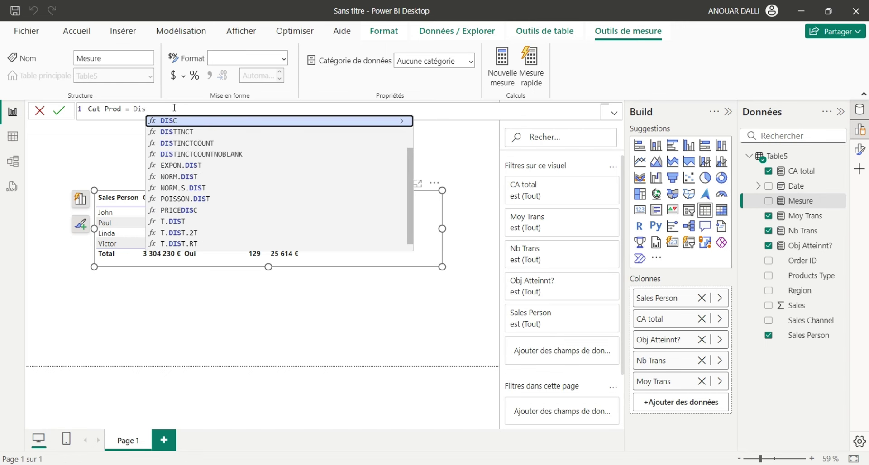
{"action": "type", "text": "t"}
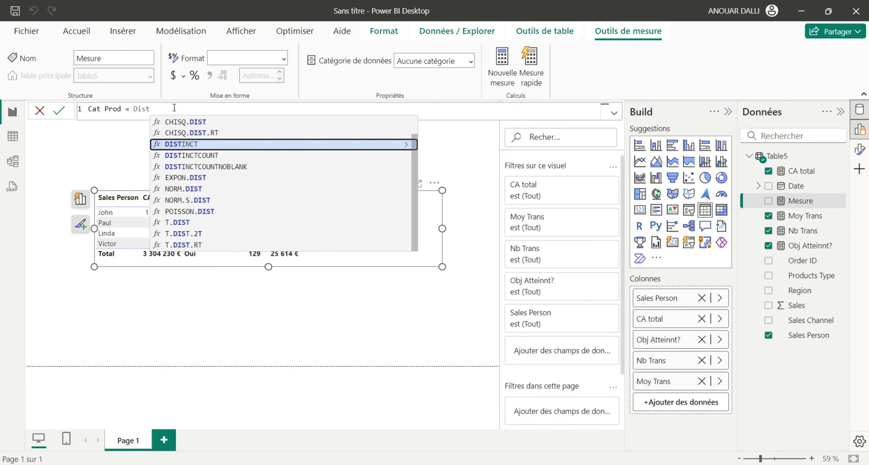
{"action": "left_click", "coordinate": [216, 156]}
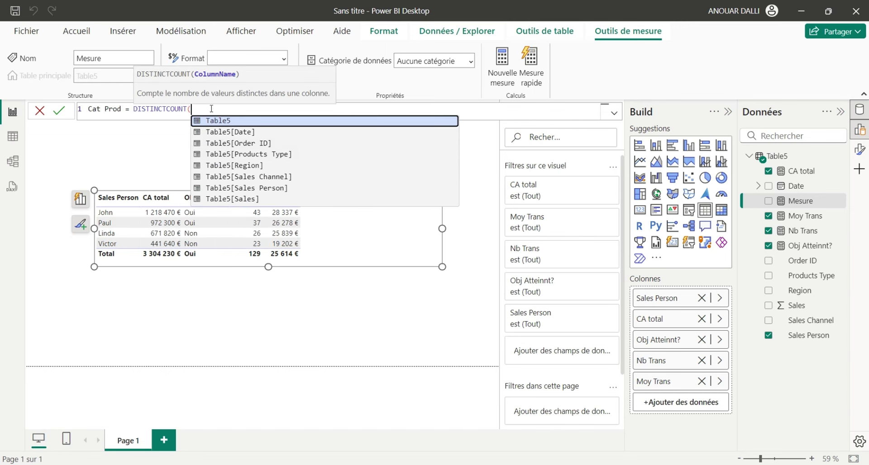
{"action": "left_click", "coordinate": [223, 155]}
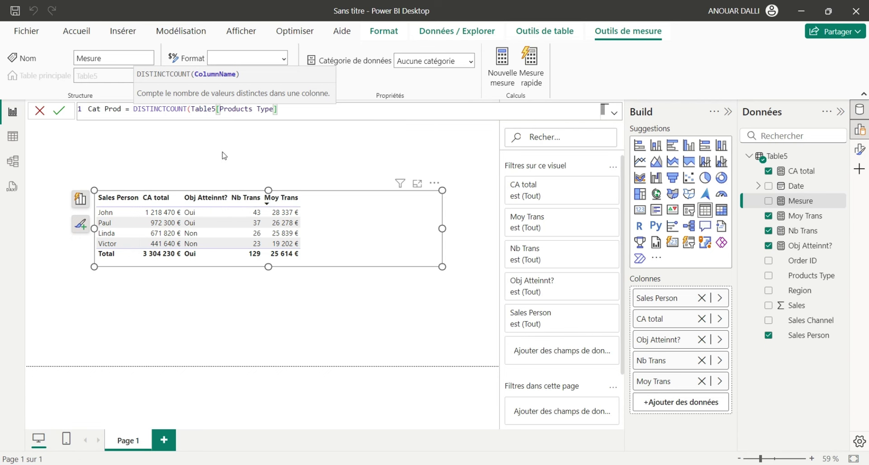
{"action": "type", "text": ")"}
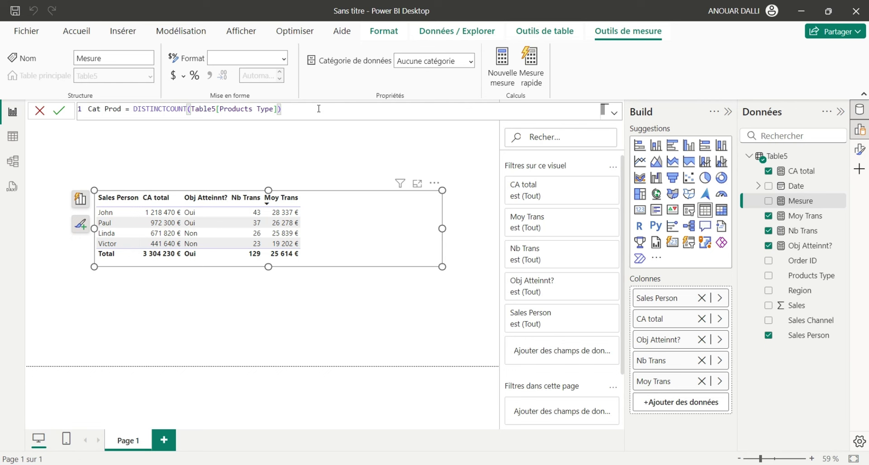
{"action": "key", "text": "Return"}
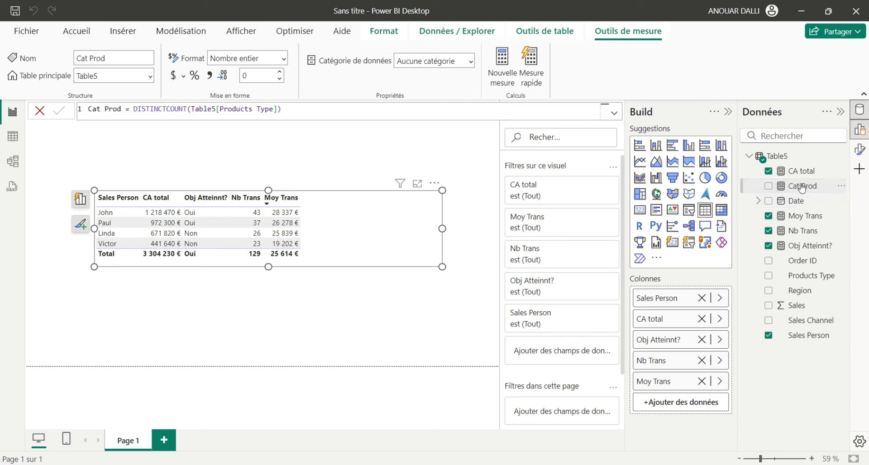
Add Cat Prod to the table, showing 3 for every sales person and the total.
{"action": "left_click_drag", "start_coordinate": [802, 187], "coordinate": [680, 400]}
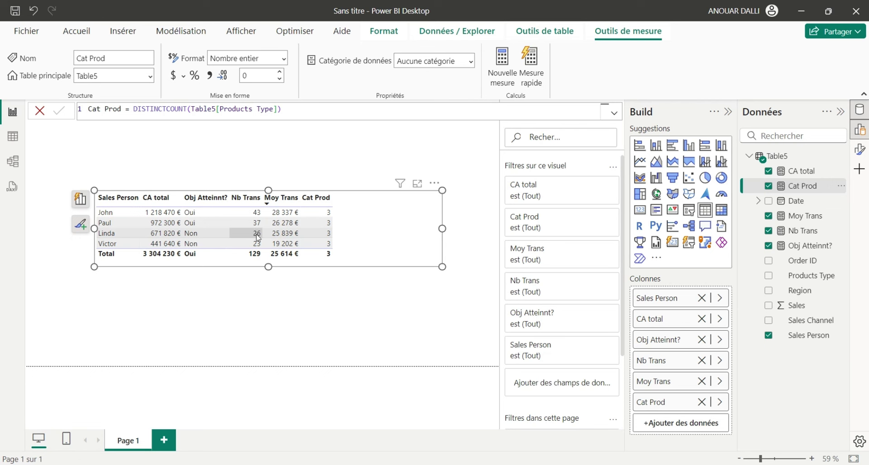
{"action": "left_click", "coordinate": [223, 137]}
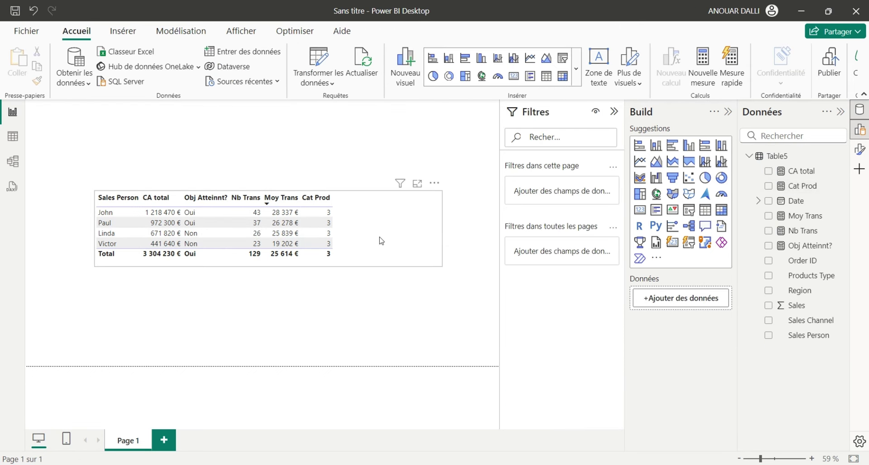
{"action": "left_click", "coordinate": [390, 263]}
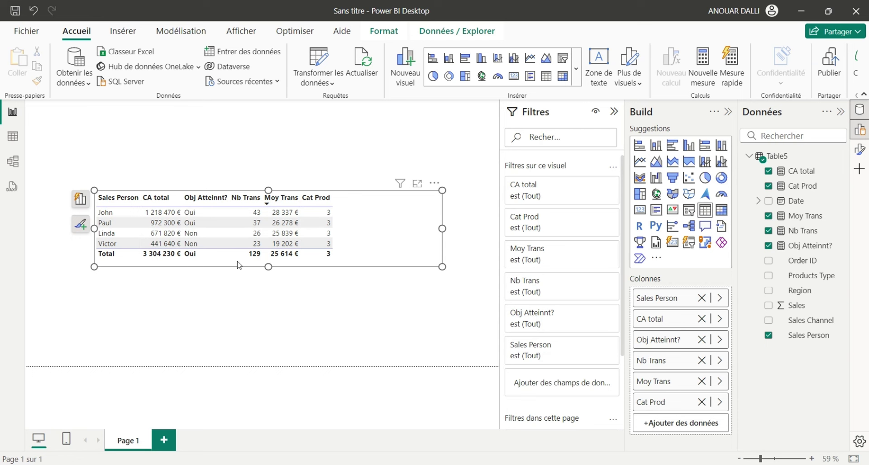
Start a new measure in Table5 and clear its default name.
{"action": "left_click", "coordinate": [386, 161]}
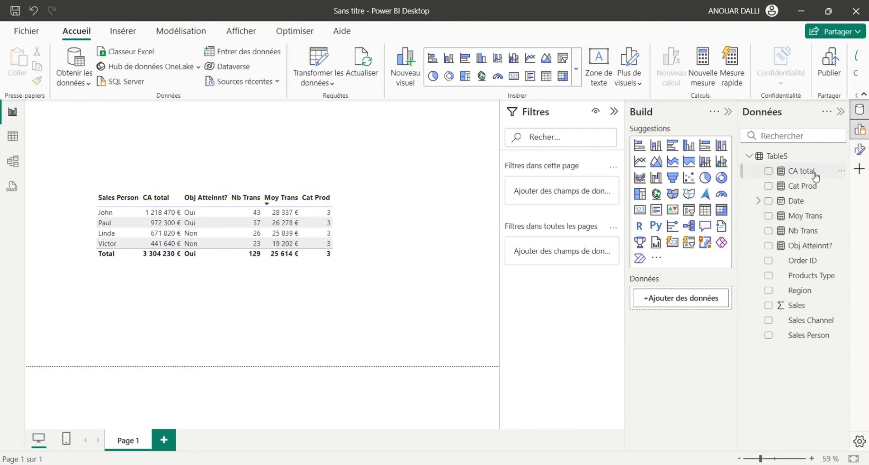
{"action": "left_click", "coordinate": [771, 158]}
{"action": "right_click", "coordinate": [772, 158]}
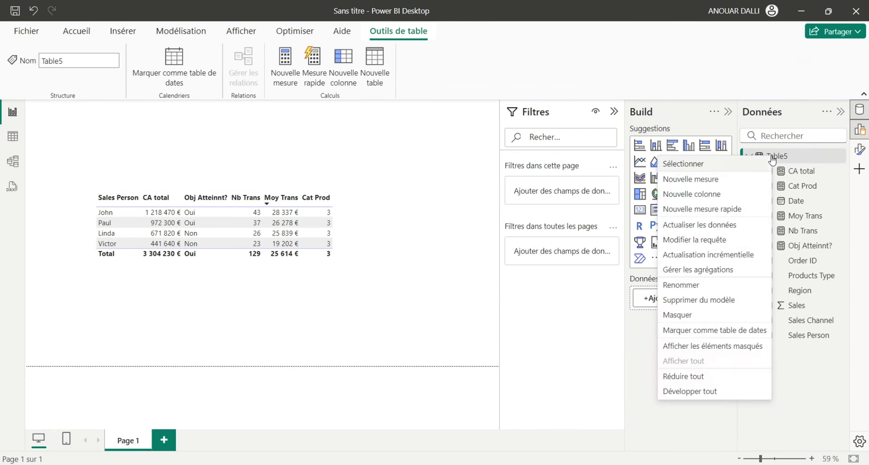
{"action": "left_click", "coordinate": [715, 181]}
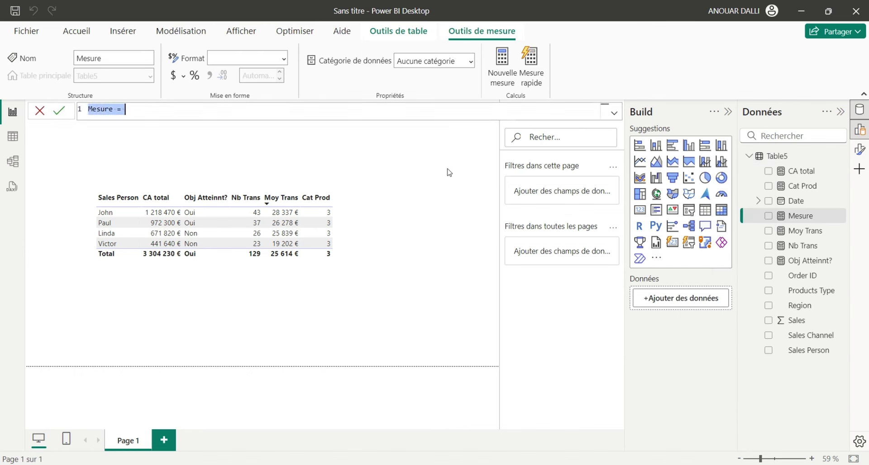
{"action": "left_click", "coordinate": [117, 109]}
{"action": "key", "text": "BackSpace"}
{"action": "key", "text": "BackSpace"}
{"action": "key", "text": "BackSpace"}
{"action": "key", "text": "BackSpace"}
{"action": "key", "text": "BackSpace"}
Define CA Online = CALCULATE([CA total],Table5[Sales Channel]="Online") and commit it.
{"action": "type", "text": "CA "}
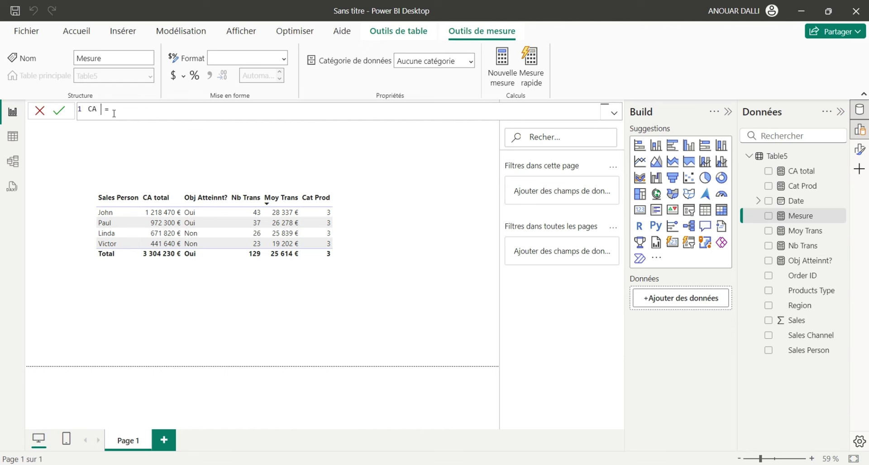
{"action": "type", "text": "Online = "}
{"action": "type", "text": "C"}
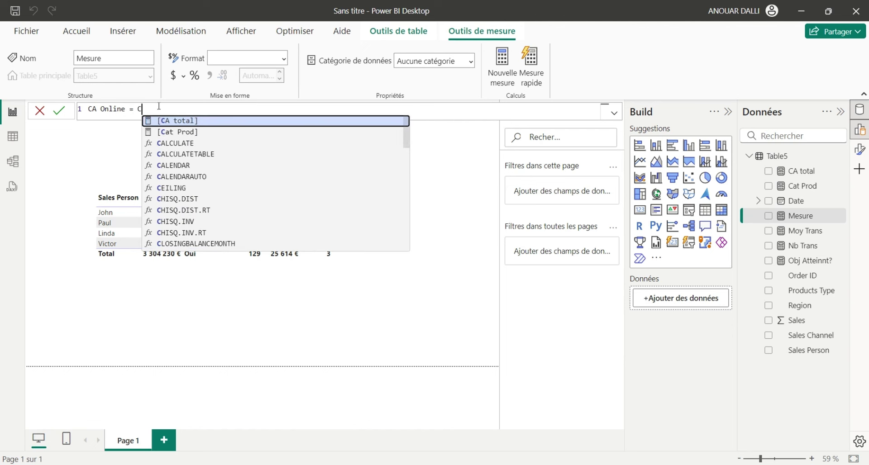
{"action": "type", "text": "alc"}
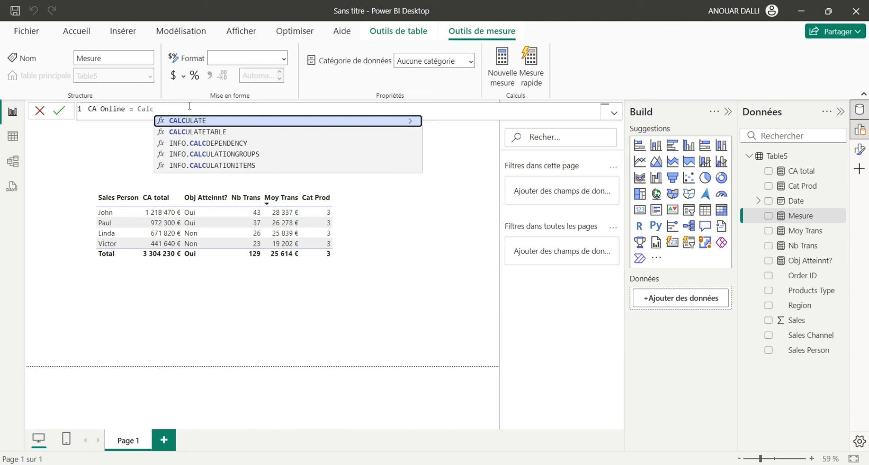
{"action": "left_click", "coordinate": [190, 123]}
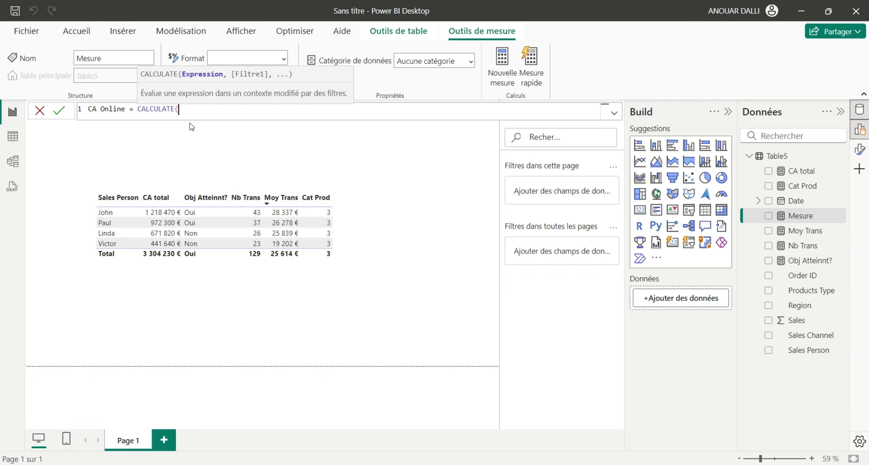
{"action": "type", "text": "ca"}
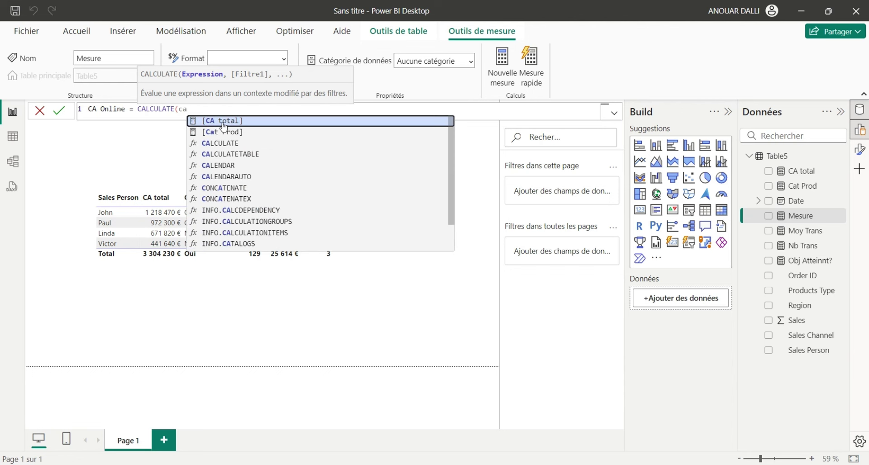
{"action": "left_click", "coordinate": [224, 123]}
{"action": "type", "text": ","}
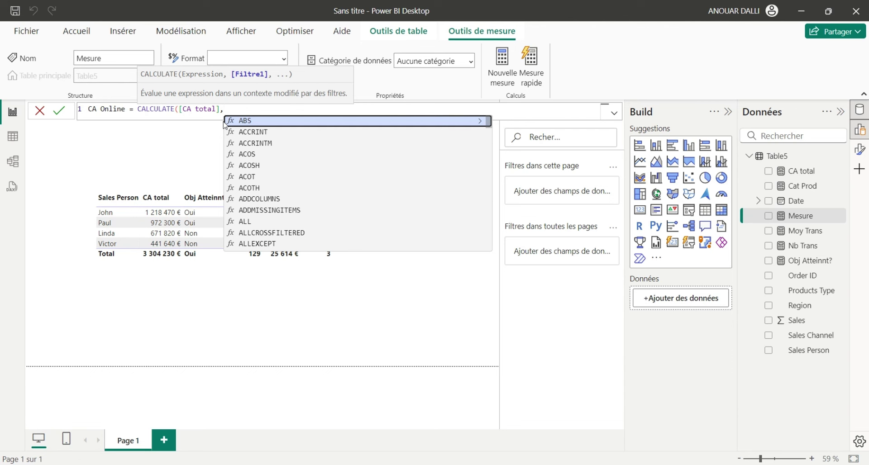
{"action": "type", "text": "fu"}
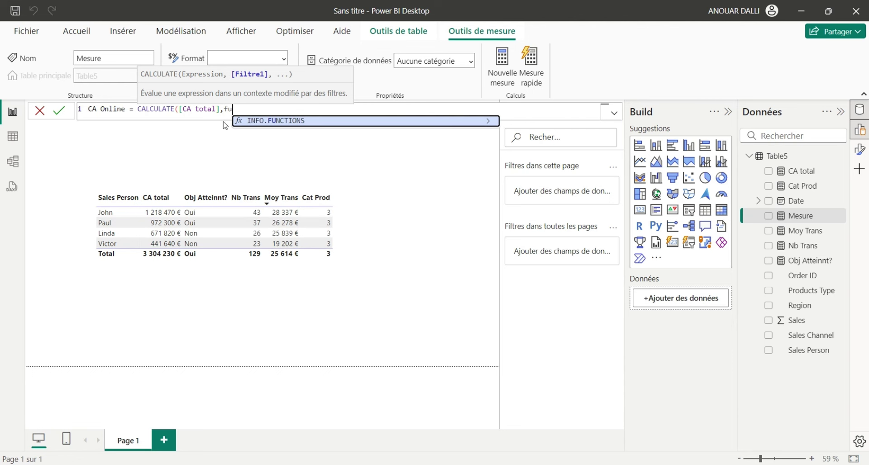
{"action": "key", "text": "BackSpace"}
{"action": "key", "text": "BackSpace"}
{"action": "key", "text": "BackSpace"}
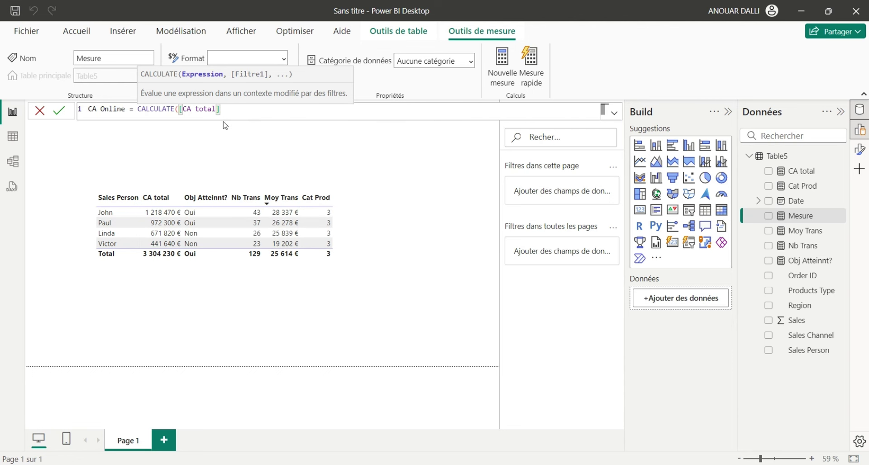
{"action": "type", "text": ",ta"}
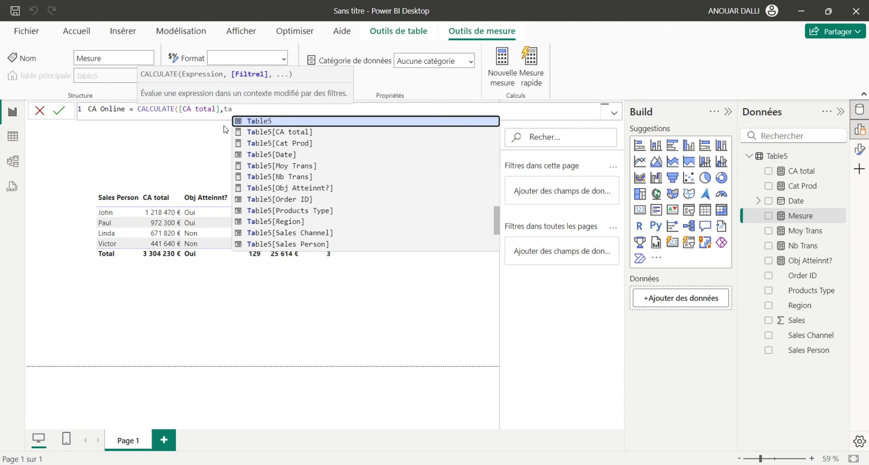
{"action": "left_click", "coordinate": [282, 233]}
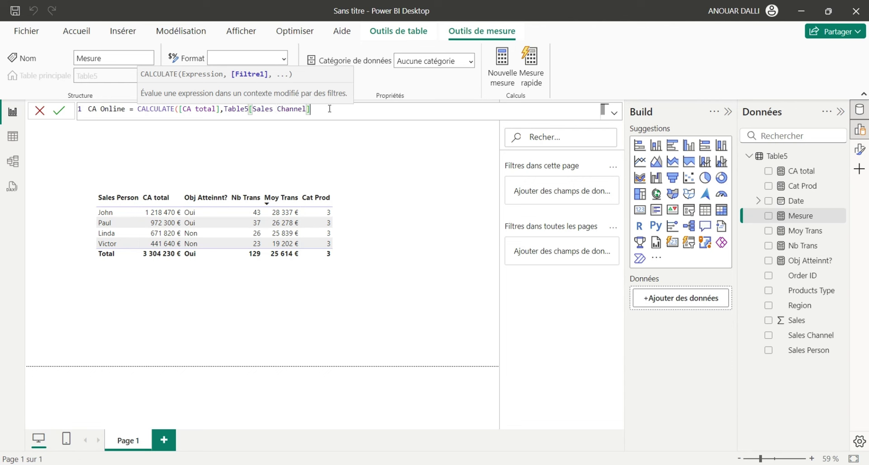
{"action": "type", "text": "="}
{"action": "type", "text": "Onli"}
{"action": "type", "text": "nz"}
{"action": "type", "text": "\""}
{"action": "type", "text": ")"}
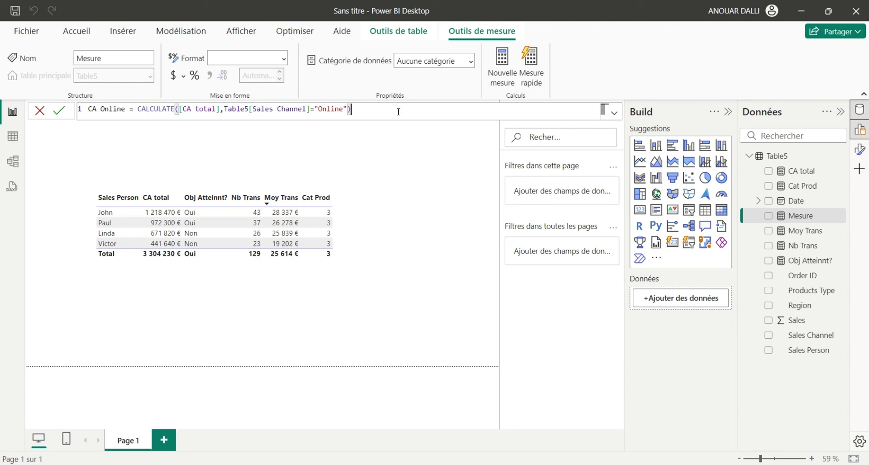
{"action": "key", "text": "Return"}
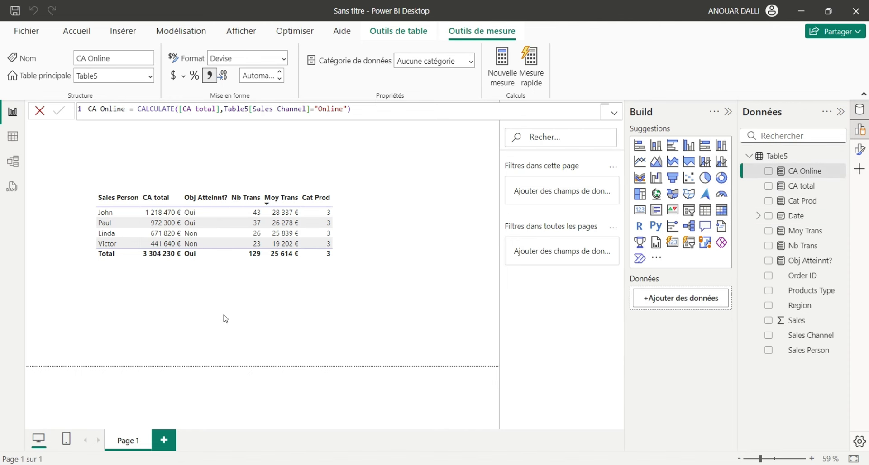
Add the CA Online measure to the sales person table, totalling 1 694 080 €.
{"action": "left_click", "coordinate": [356, 228]}
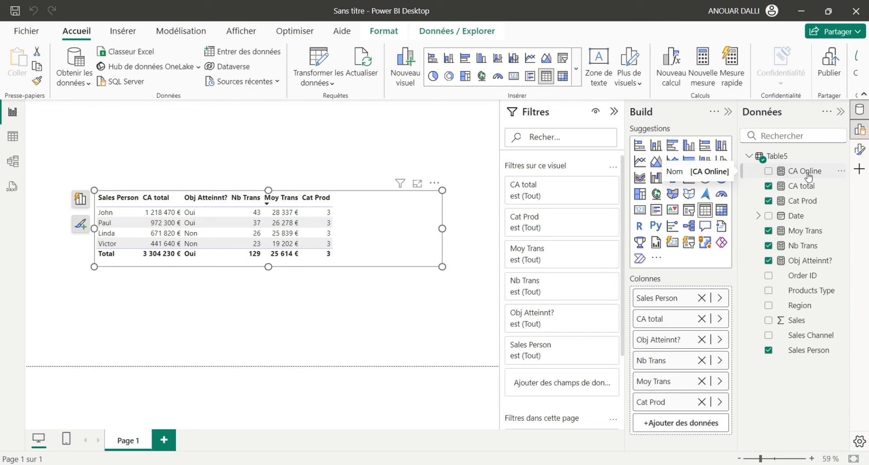
{"action": "left_click_drag", "start_coordinate": [808, 176], "coordinate": [678, 423]}
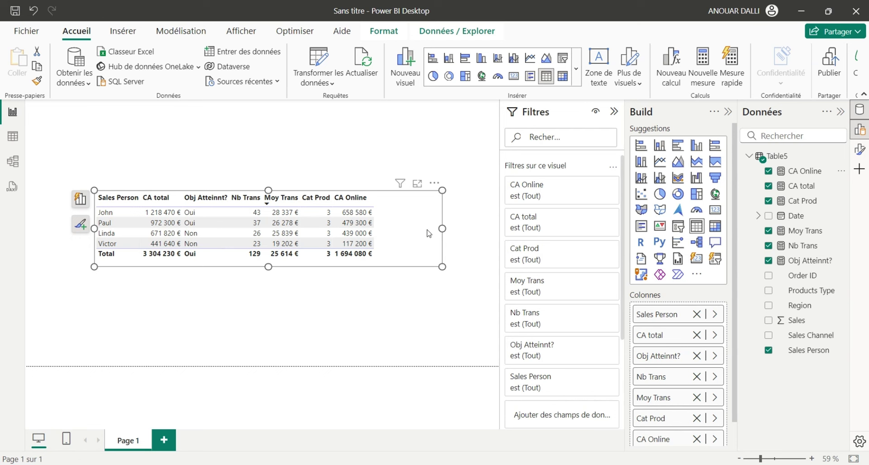
Create a new measure in Table5 named Taux Online.
{"action": "mouse_move", "coordinate": [777, 157]}
{"action": "right_click", "coordinate": [772, 159]}
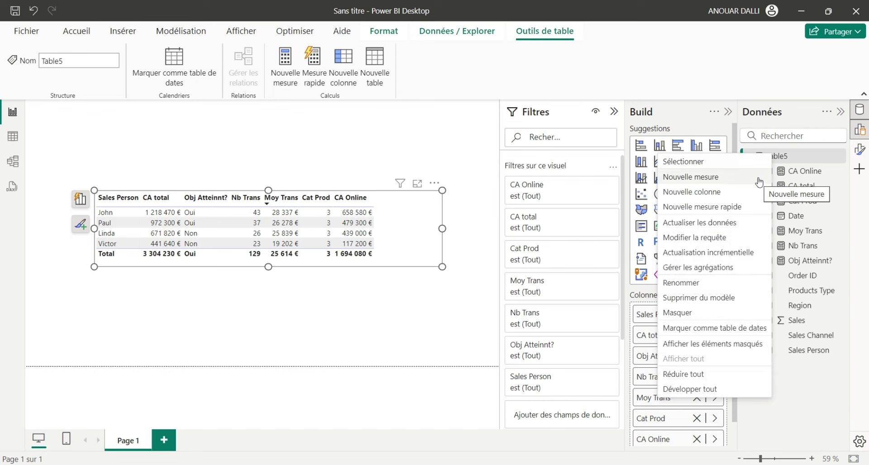
{"action": "left_click", "coordinate": [759, 181]}
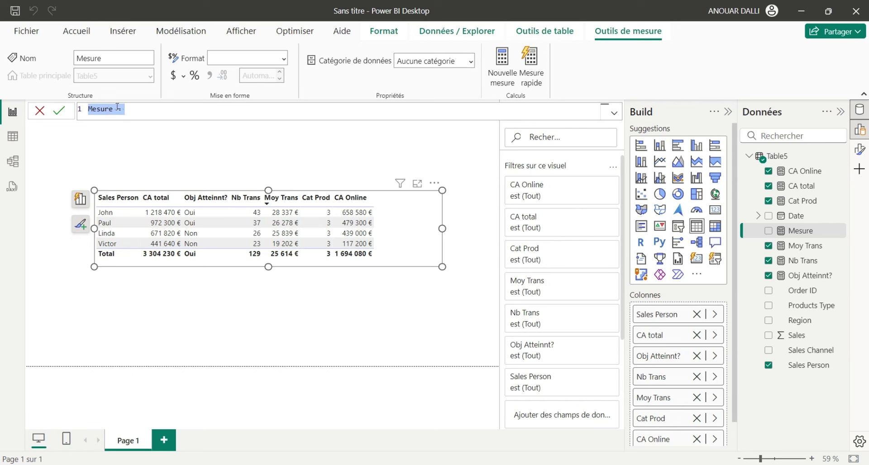
{"action": "left_click", "coordinate": [117, 110]}
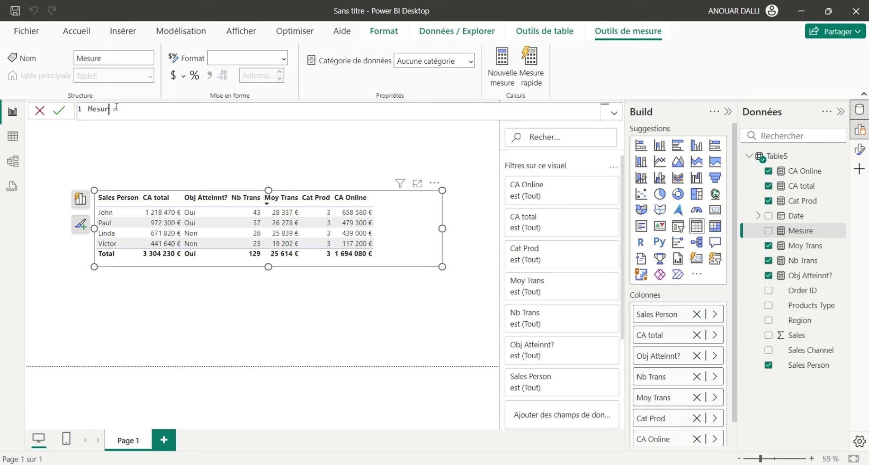
{"action": "key", "text": "BackSpace"}
{"action": "key", "text": "BackSpace"}
{"action": "key", "text": "BackSpace"}
{"action": "type", "text": "Taux "}
{"action": "type", "text": "Online"}
Define Taux Online as DIVIDE([CA Online],[CA total]) and commit the measure.
{"action": "type", "text": "CA"}
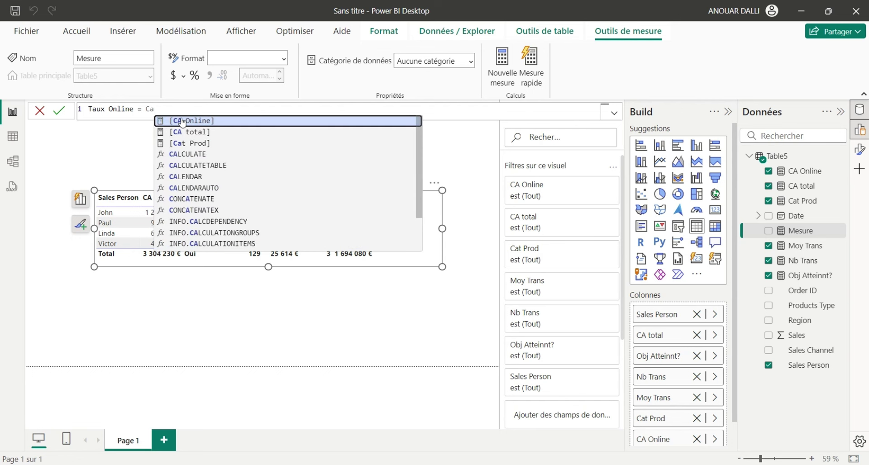
{"action": "key", "text": "Tab"}
{"action": "key", "text": "Left"}
{"action": "key", "text": "Left"}
{"action": "key", "text": "Left"}
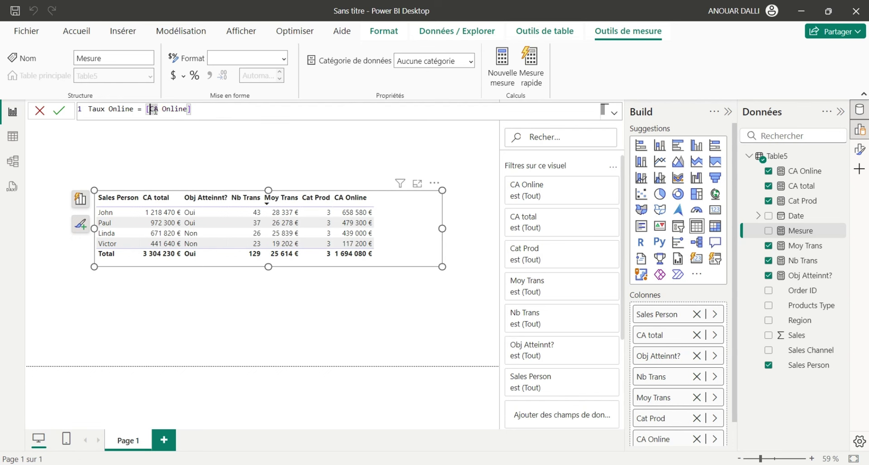
{"action": "key", "text": "Right"}
{"action": "type", "text": "Dv"}
{"action": "key", "text": "BackSpace"}
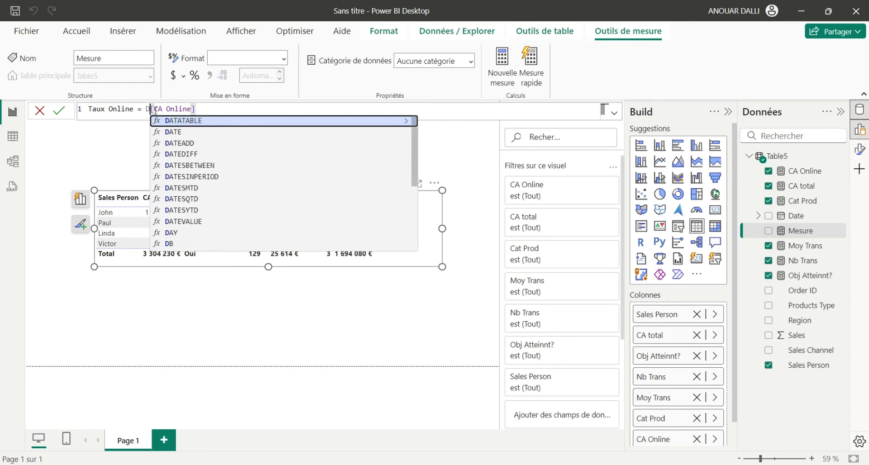
{"action": "type", "text": "ivi"}
{"action": "type", "text": "d"}
{"action": "key", "text": "Tab"}
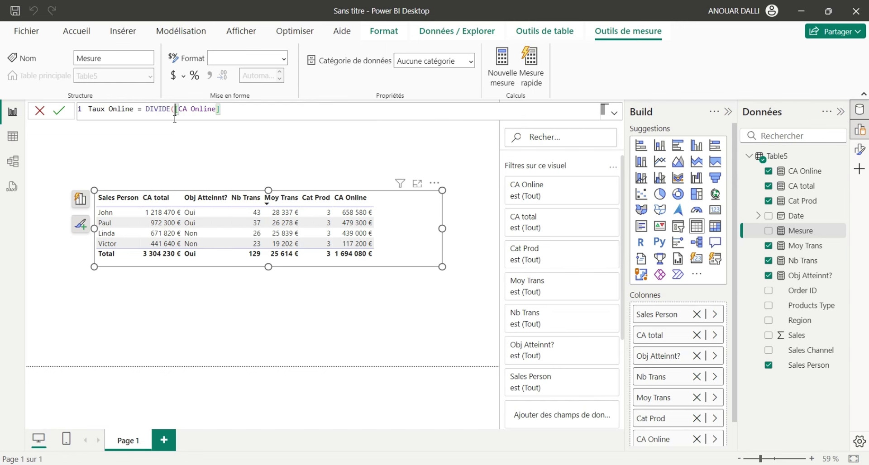
{"action": "left_click", "coordinate": [233, 112]}
{"action": "type", "text": ","}
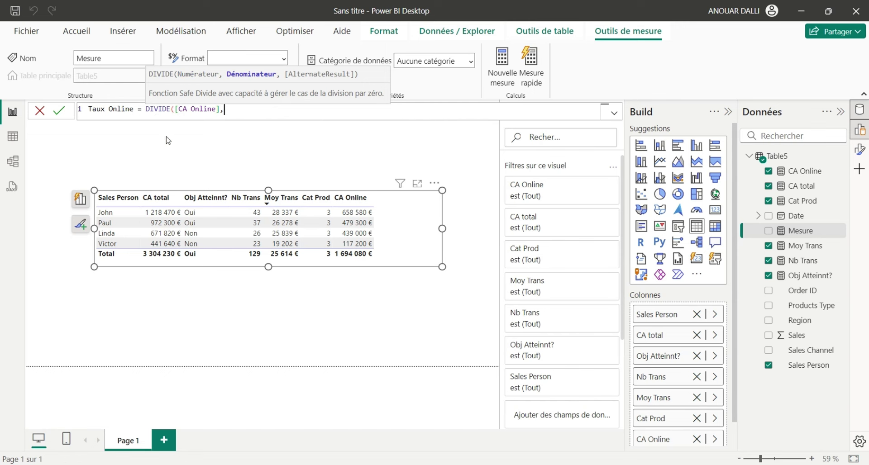
{"action": "type", "text": "Ca"}
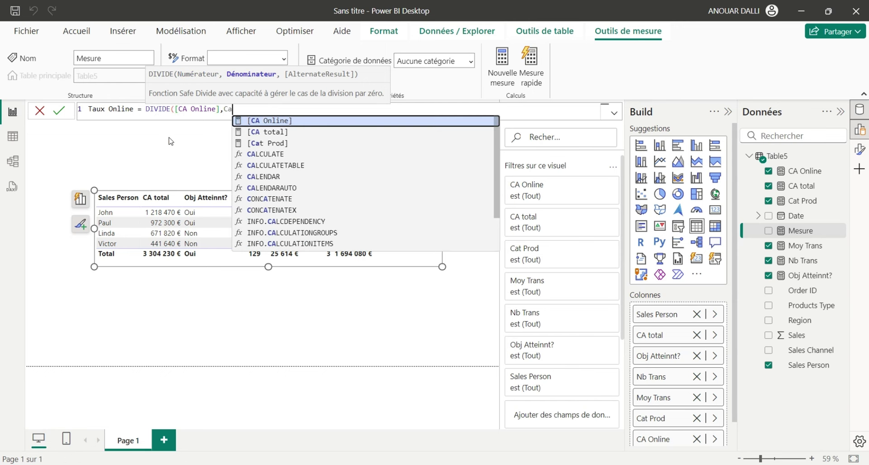
{"action": "left_click", "coordinate": [253, 132]}
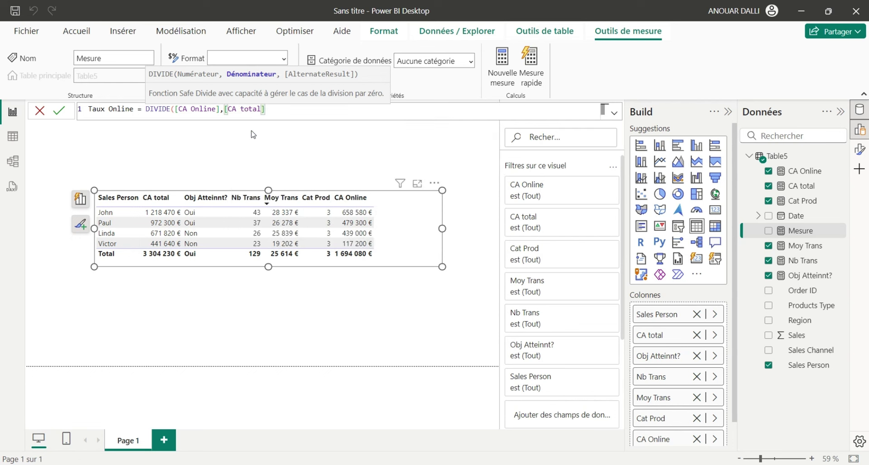
{"action": "type", "text": "à"}
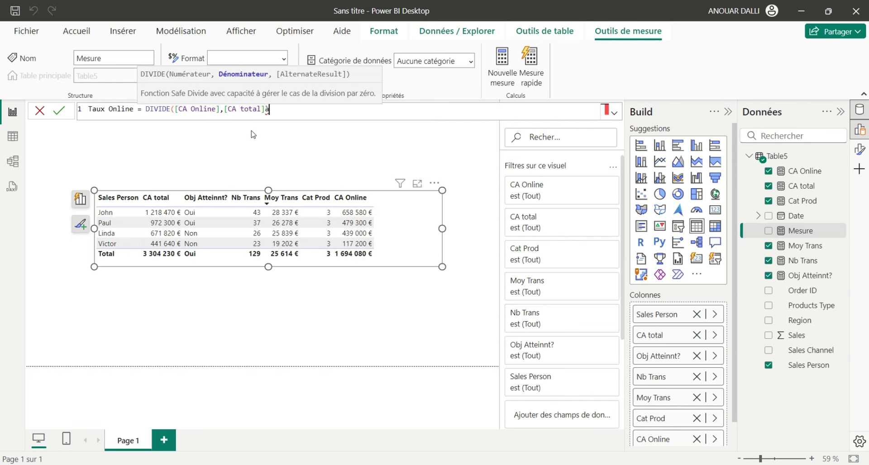
{"action": "key", "text": "BackSpace"}
{"action": "type", "text": ")"}
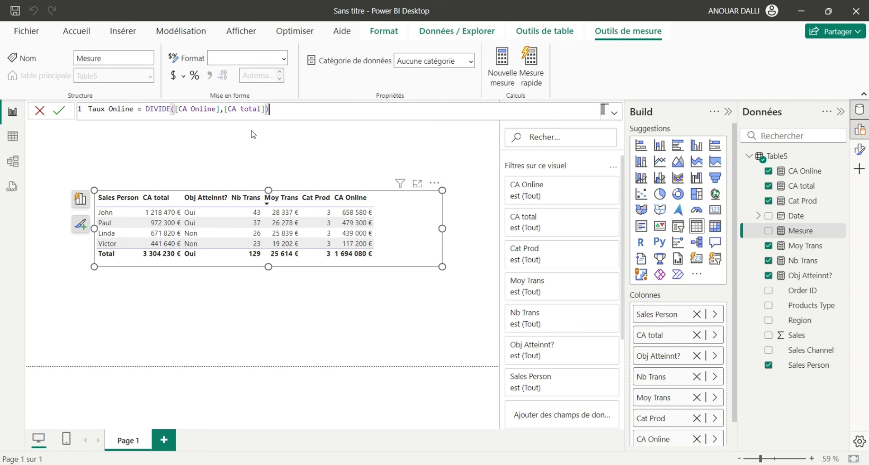
{"action": "key", "text": "Return"}
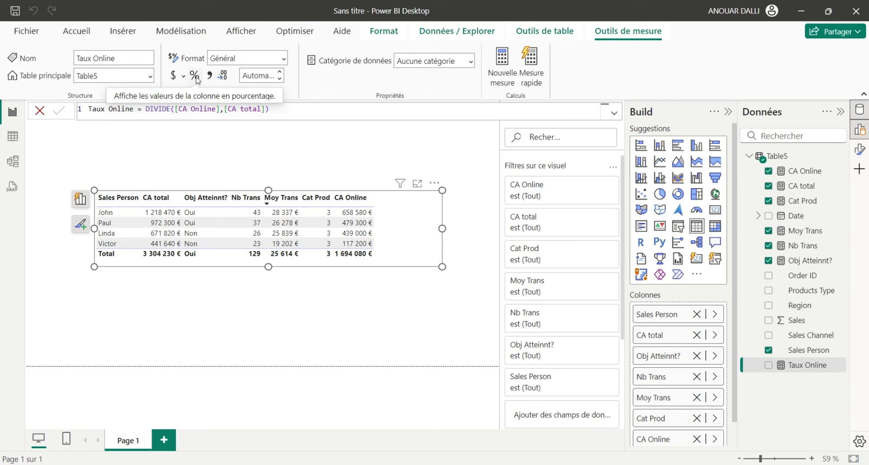
Format Taux Online as a percentage and add it to the table's columns, totalling 51,27 %.
{"action": "left_click", "coordinate": [195, 76]}
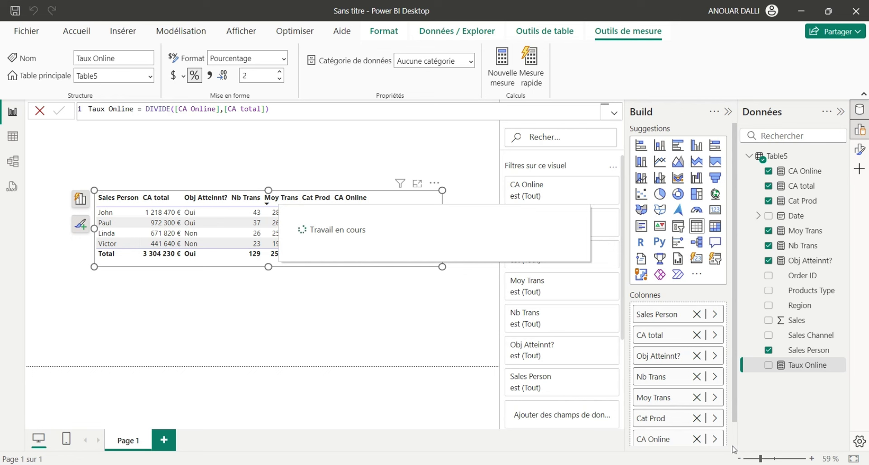
{"action": "scroll", "coordinate": [734, 423], "scroll_direction": "down", "scroll_amount": 1}
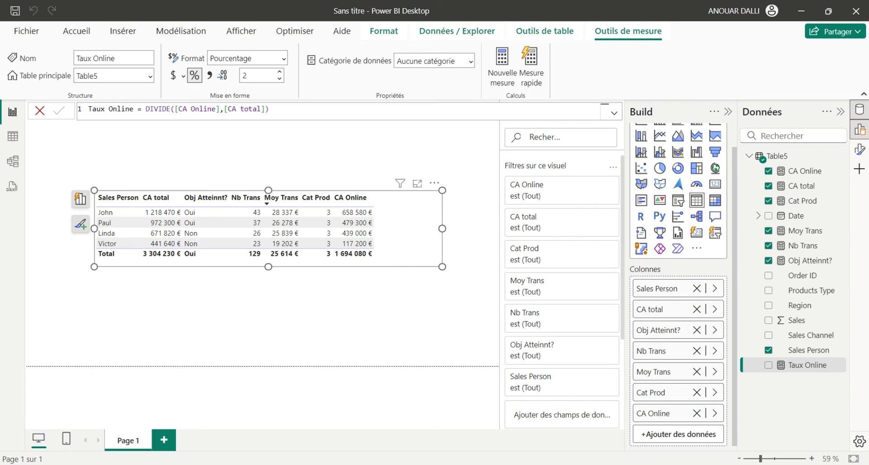
{"action": "left_click_drag", "start_coordinate": [805, 366], "coordinate": [693, 433]}
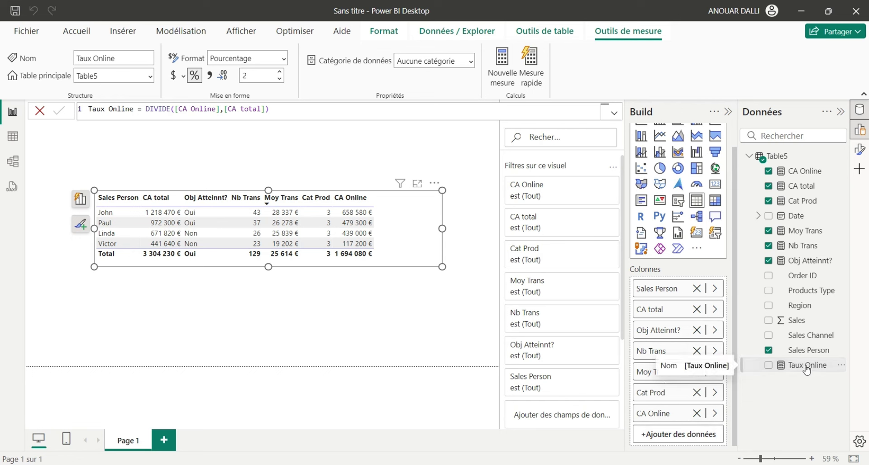
{"action": "left_click_drag", "start_coordinate": [807, 369], "coordinate": [681, 432]}
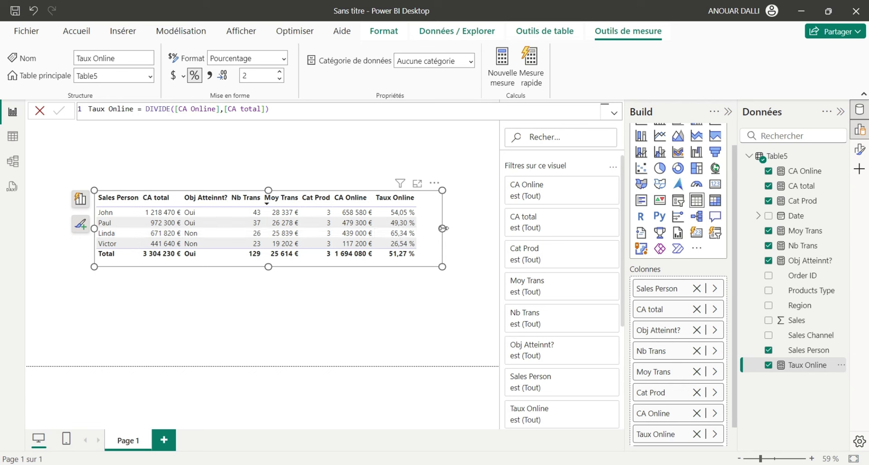
Widen the table visual and shift it left so all eight columns, including Taux Online, display fully.
{"action": "left_click_drag", "start_coordinate": [442, 229], "coordinate": [489, 239]}
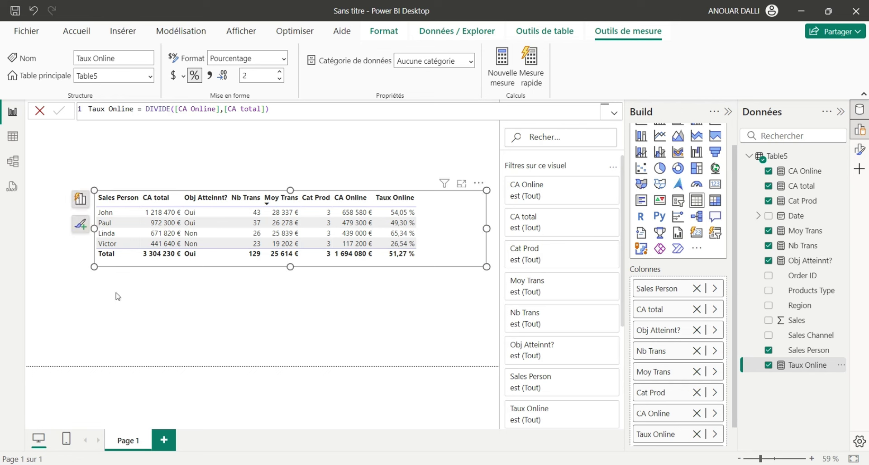
{"action": "left_click_drag", "start_coordinate": [126, 267], "coordinate": [87, 271]}
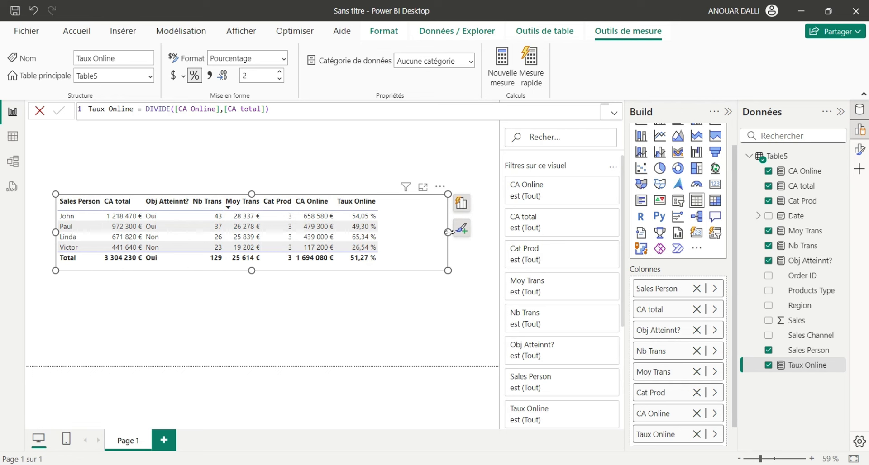
{"action": "left_click_drag", "start_coordinate": [448, 232], "coordinate": [462, 233]}
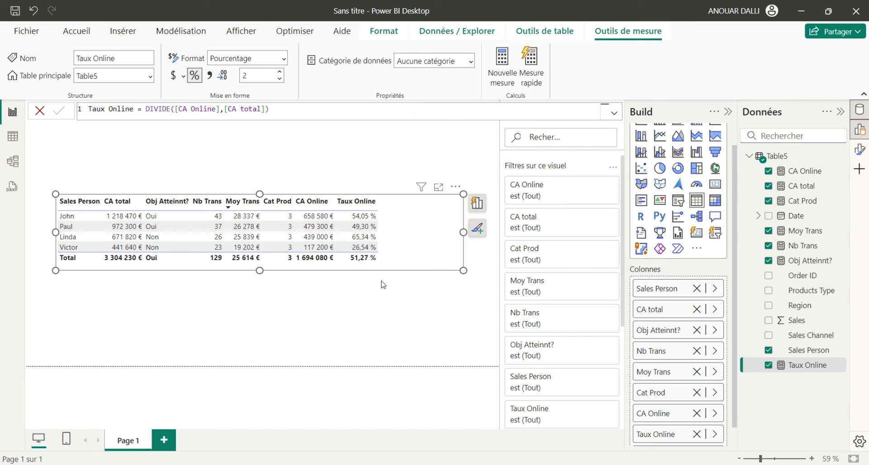
{"action": "key", "text": "alt+Tab"}
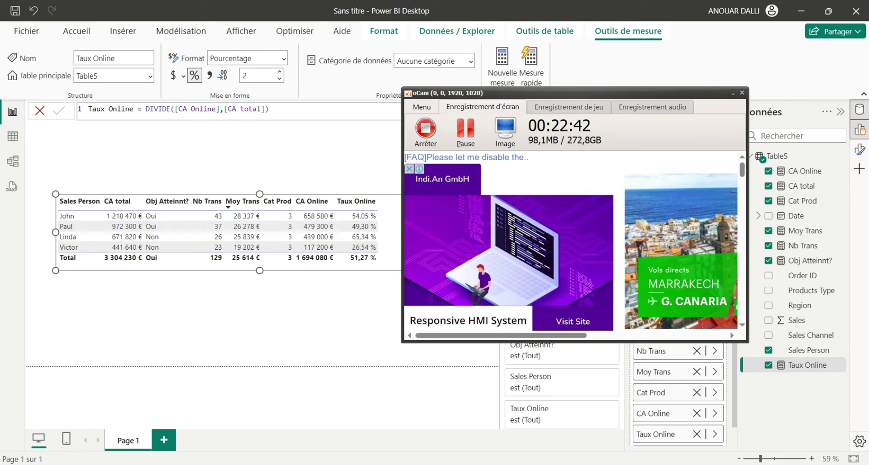